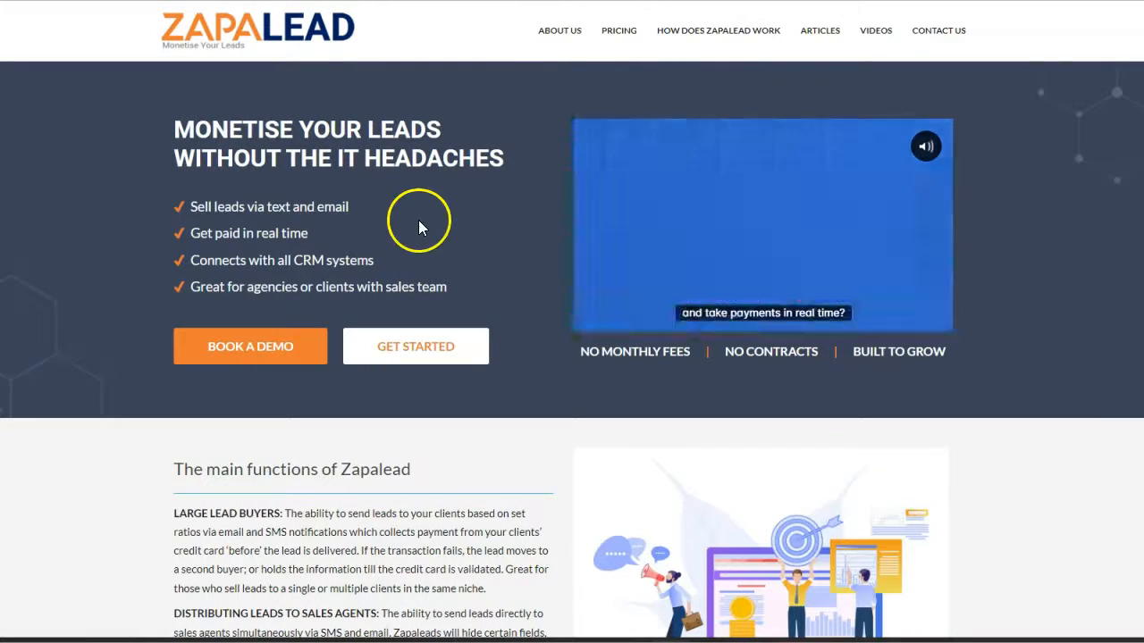
# - Look over the Zapalead home page and open the Get Started sign-up form
pyautogui.scroll(-2, 106, 231)
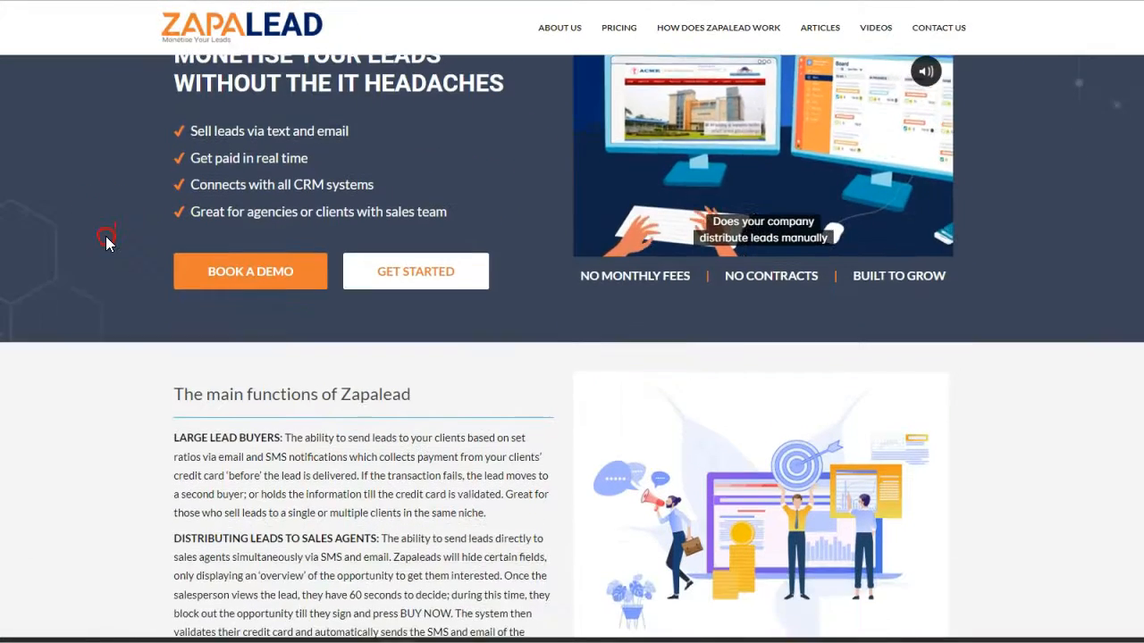
pyautogui.scroll(-2, 105, 241)
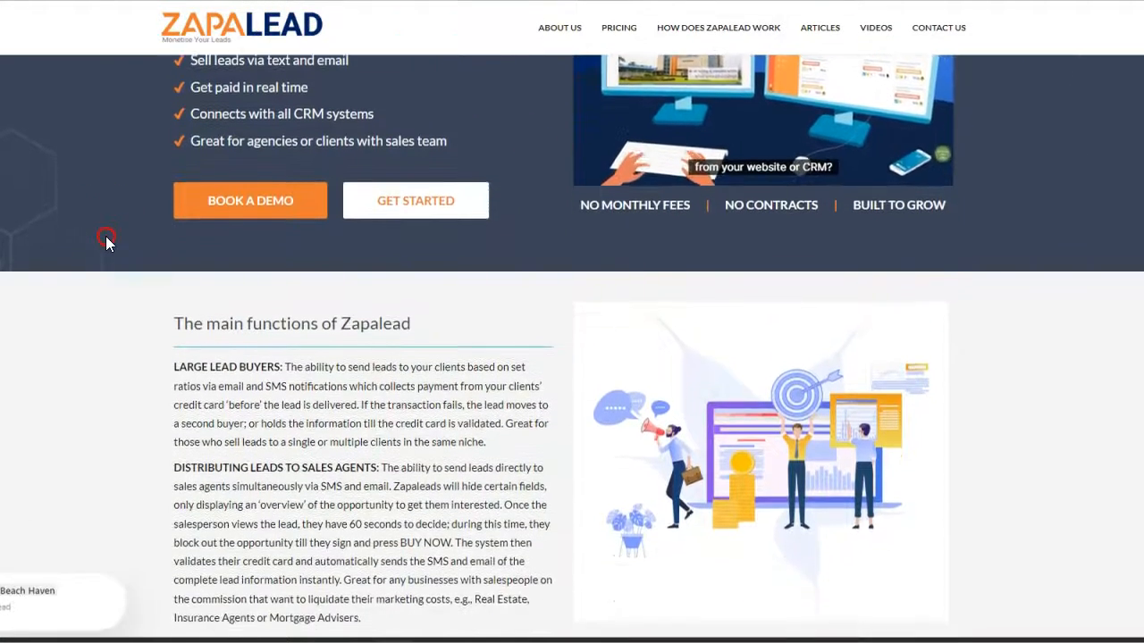
pyautogui.scroll(-1, 105, 241)
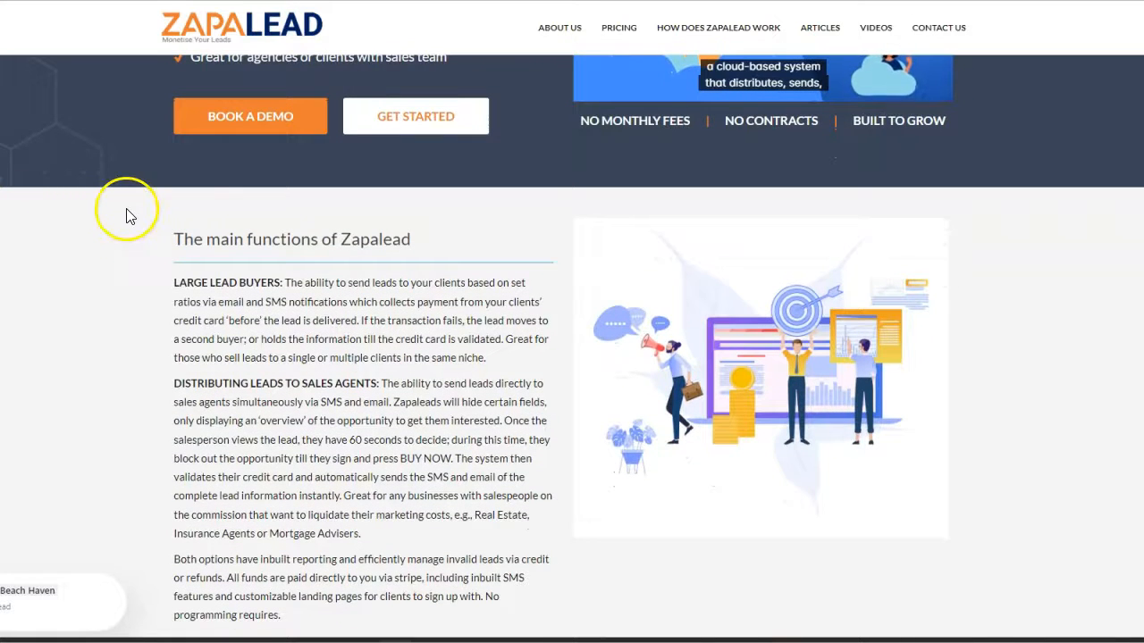
pyautogui.scroll(1, 225, 194)
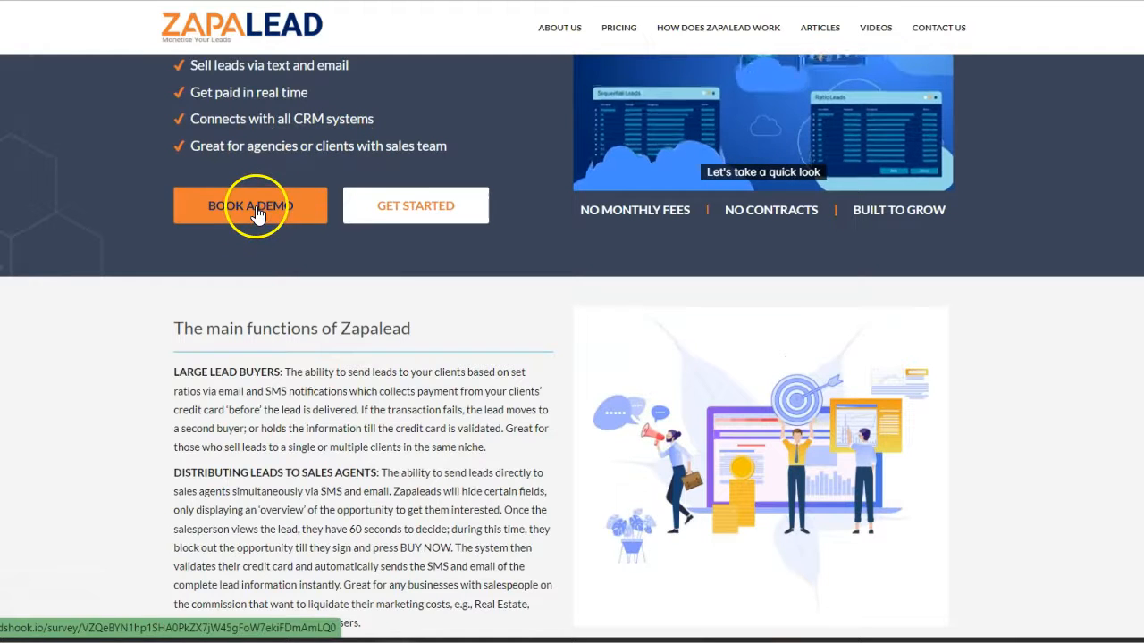
pyautogui.click(416, 212)
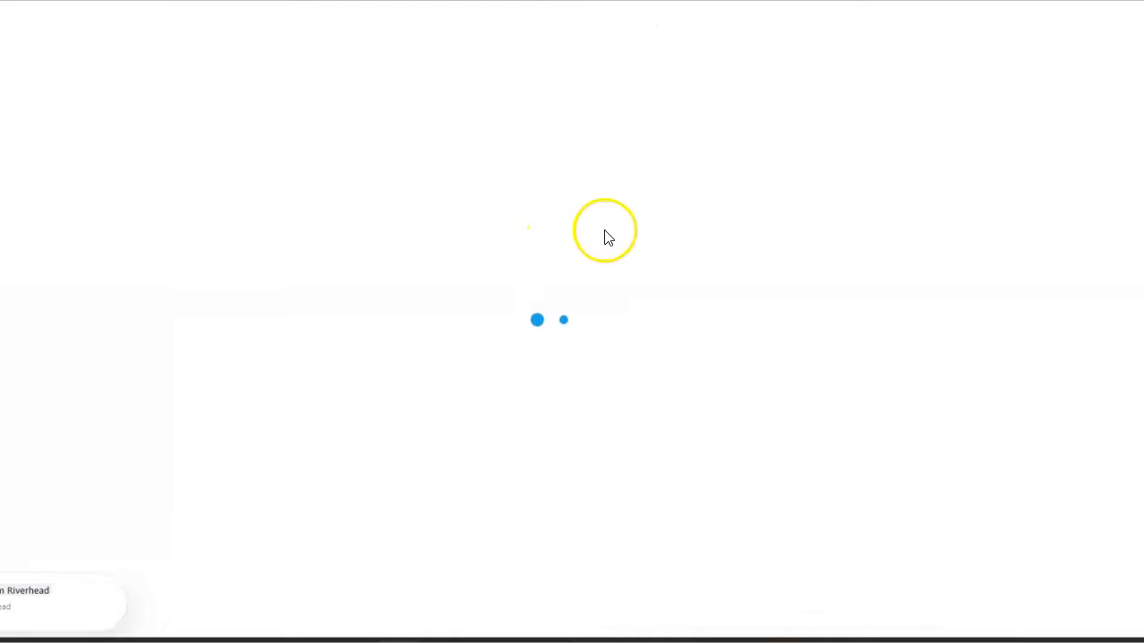
# - Dismiss the password suggestion and review the sign-up form's fields, card details section and 12% fee notice
pyautogui.middleClick(818, 219)
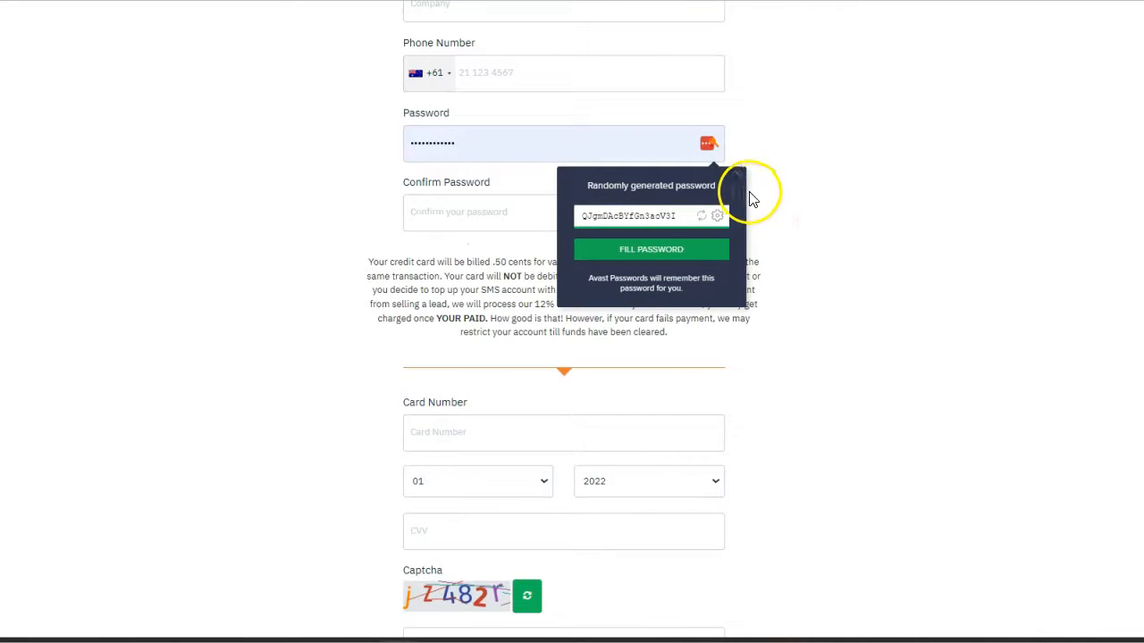
pyautogui.click(740, 175)
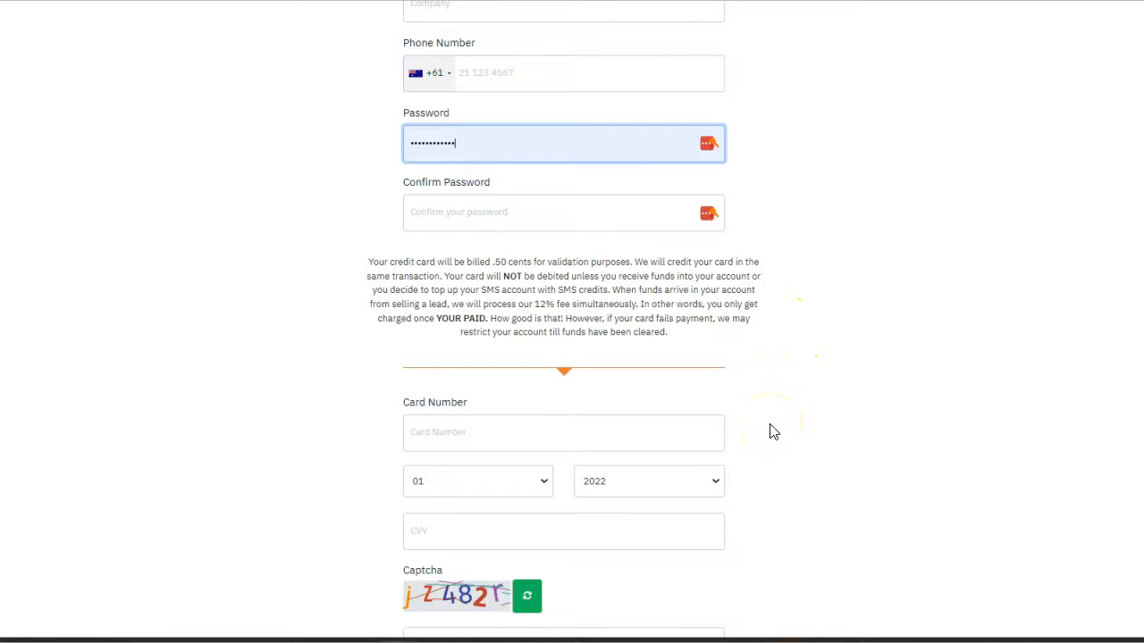
pyautogui.scroll(-1, 816, 435)
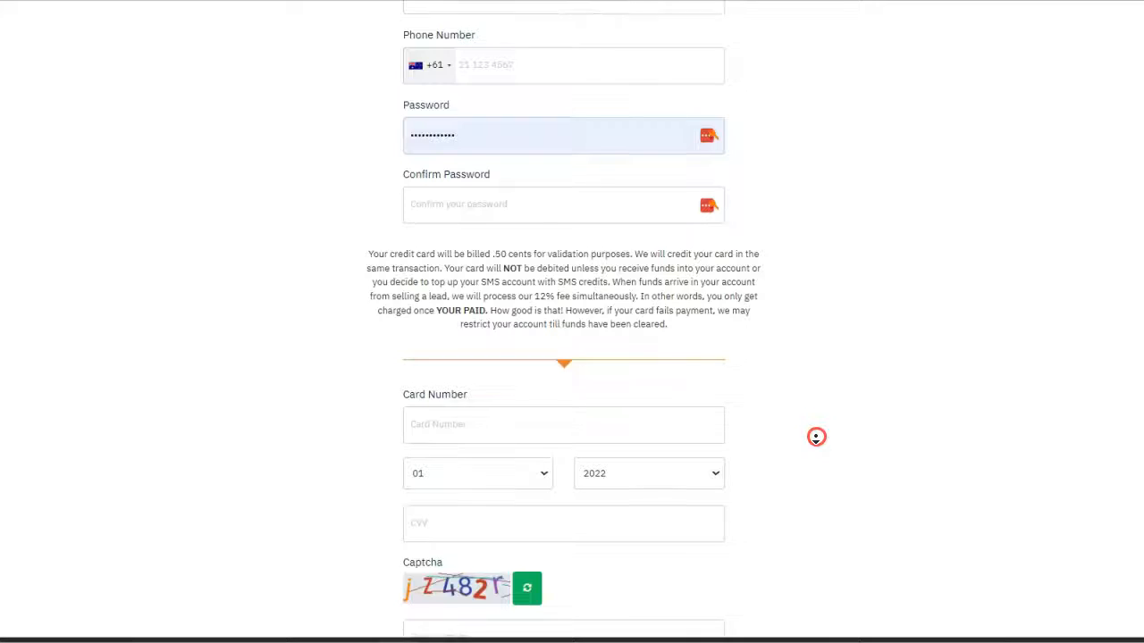
pyautogui.scroll(-1, 815, 446)
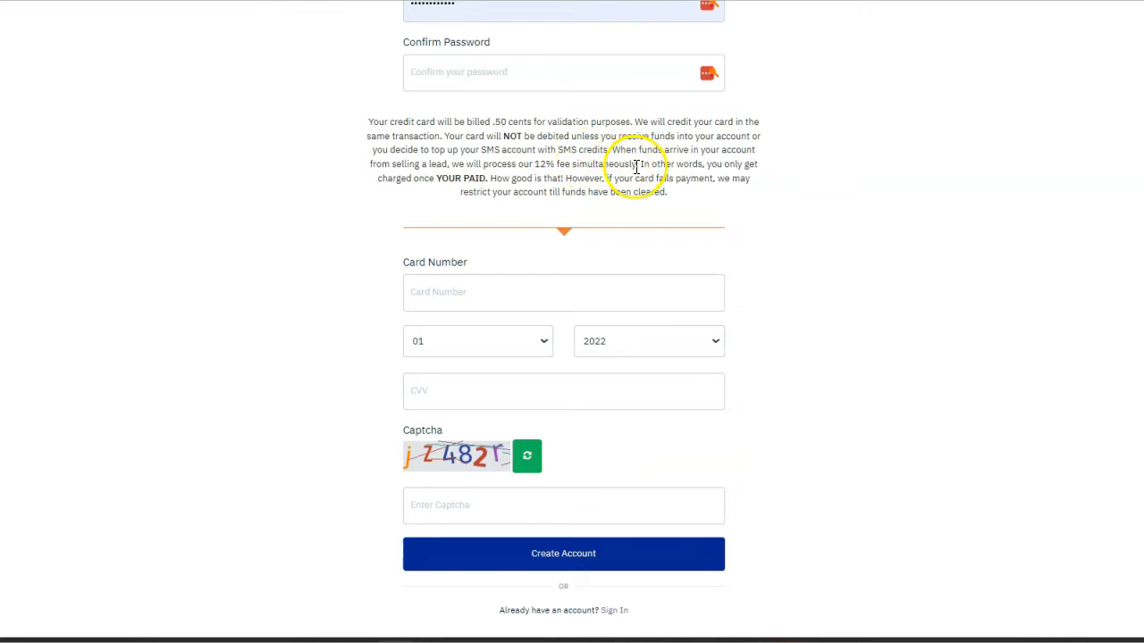
pyautogui.moveTo(637, 167); pyautogui.dragTo(484, 165)
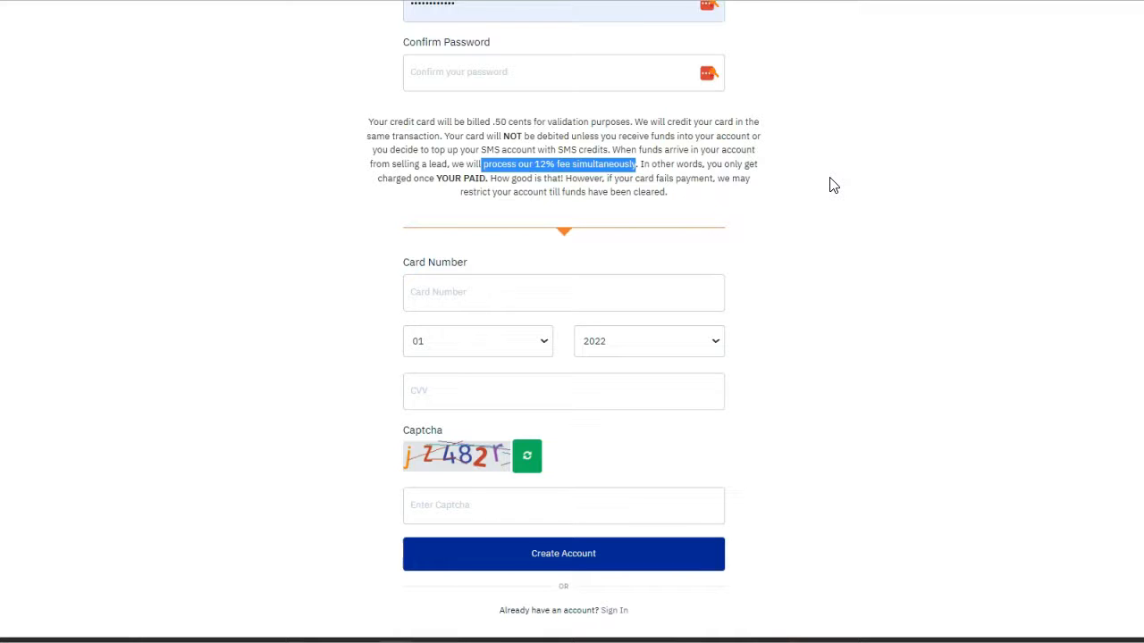
pyautogui.click(883, 377)
pyautogui.scroll(1, 898, 286)
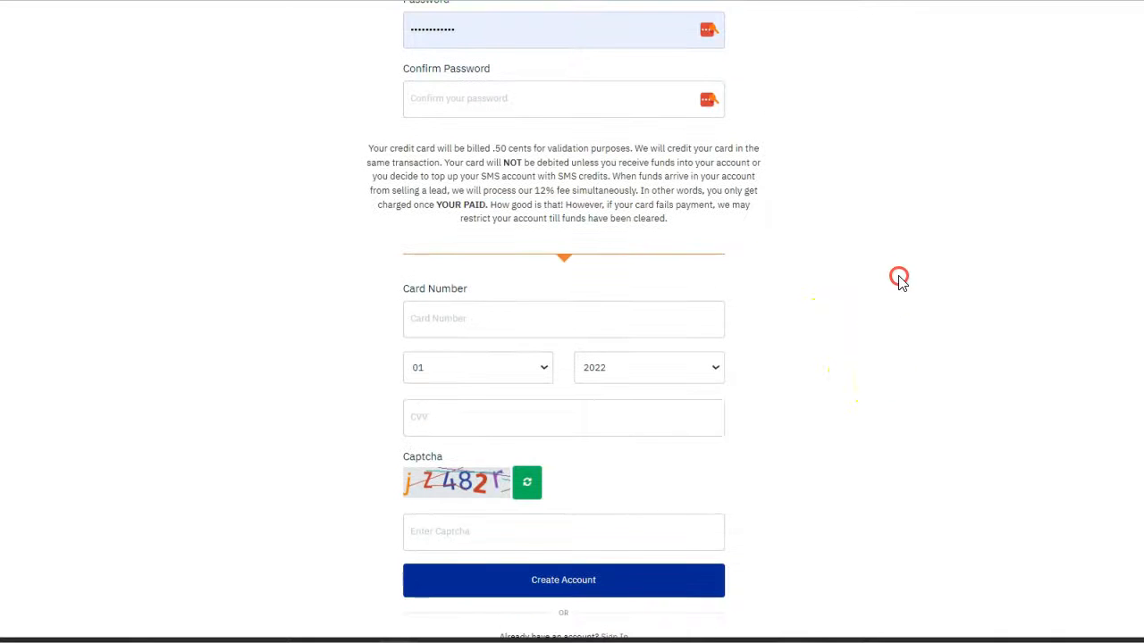
pyautogui.scroll(3, 863, 409)
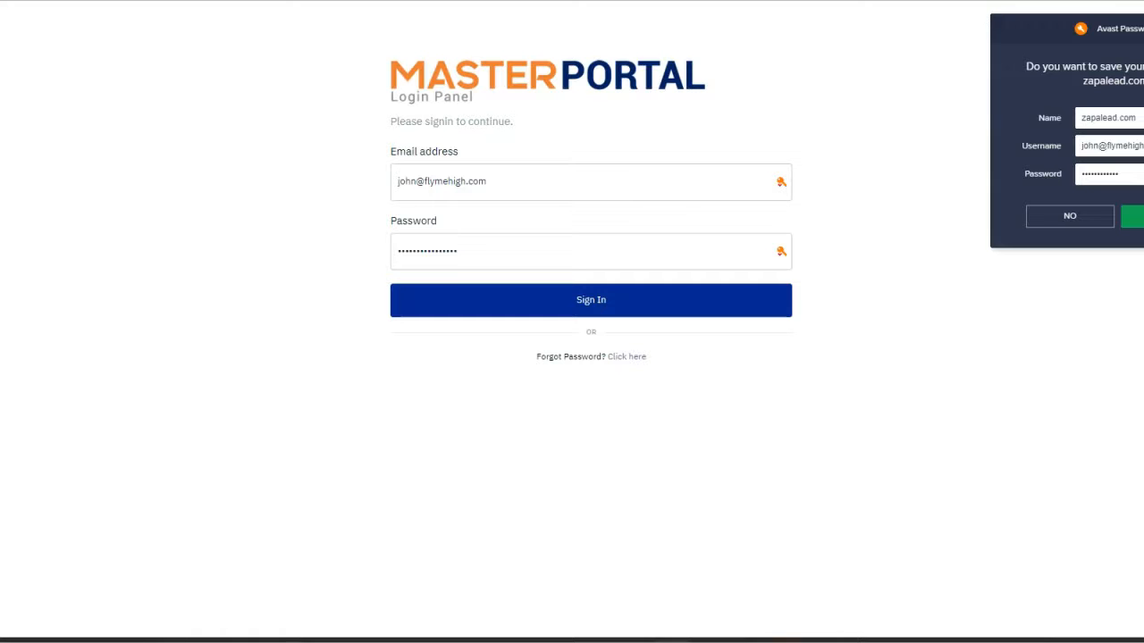
# - Decline saving the login and review the Master Portal's Dashboard, Pages and Email Templates sections
pyautogui.click(1088, 224)
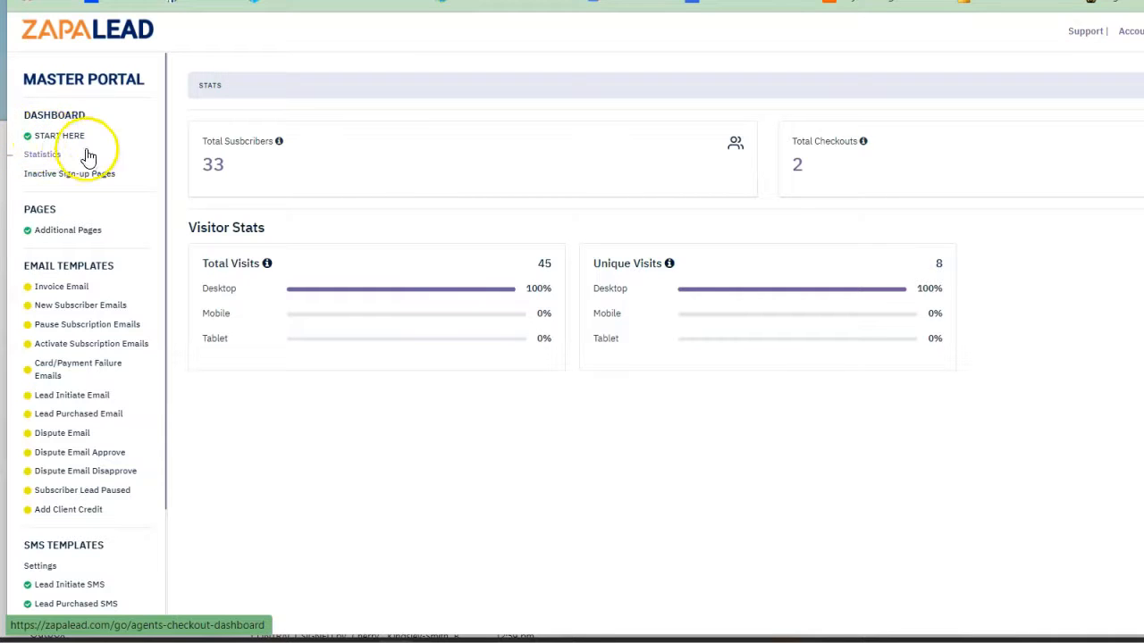
pyautogui.moveTo(25, 114); pyautogui.dragTo(85, 121)
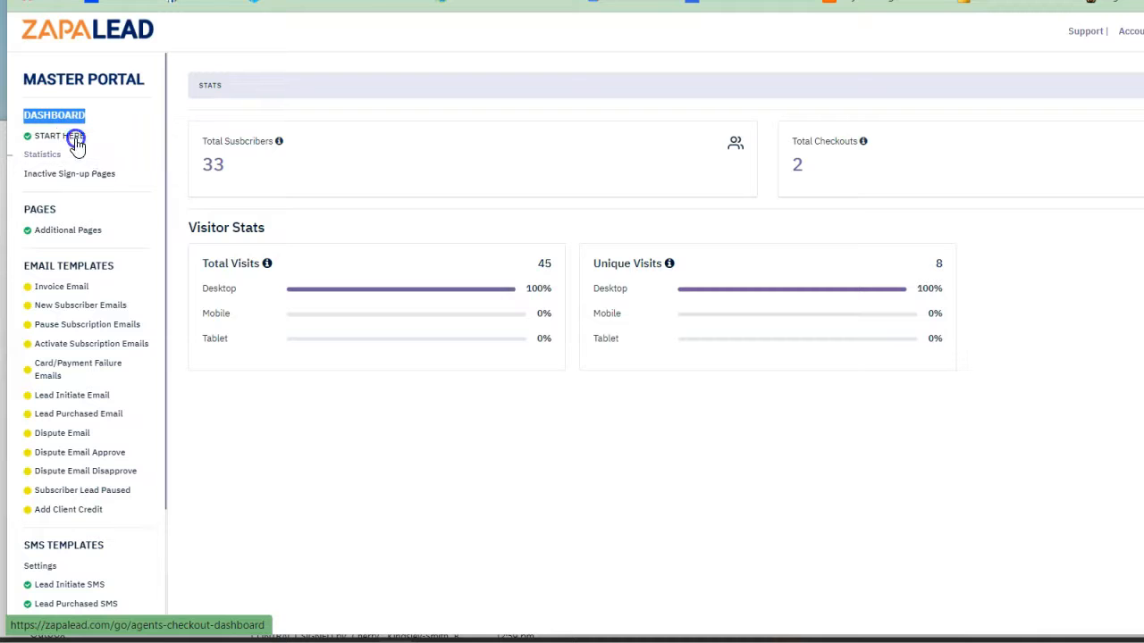
pyautogui.scroll(-1, 59, 229)
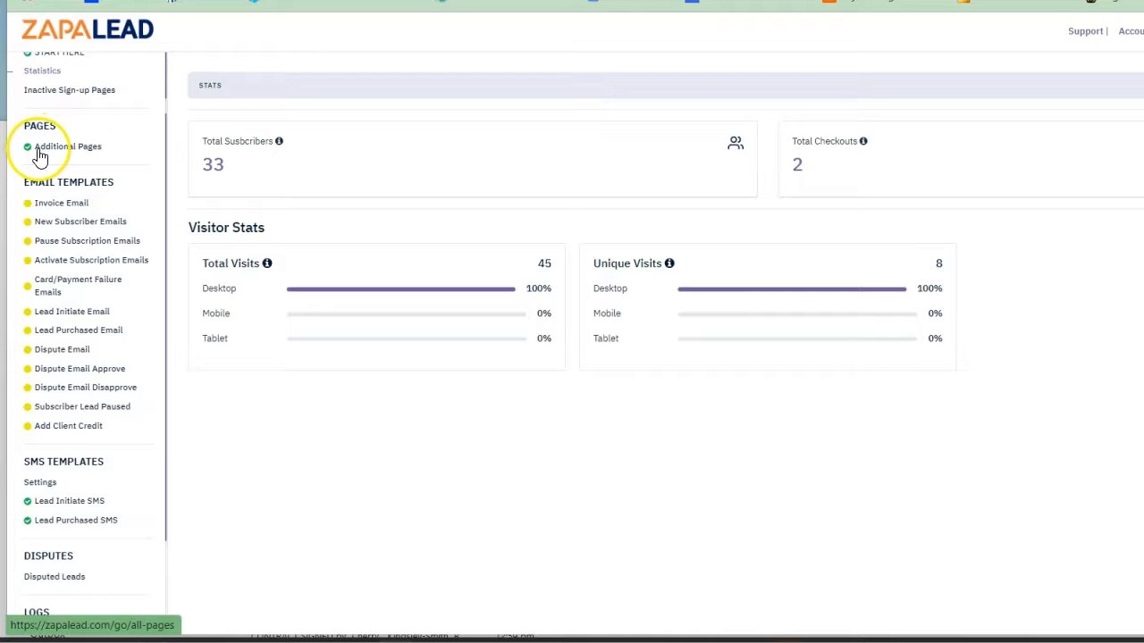
pyautogui.moveTo(23, 183); pyautogui.dragTo(125, 192)
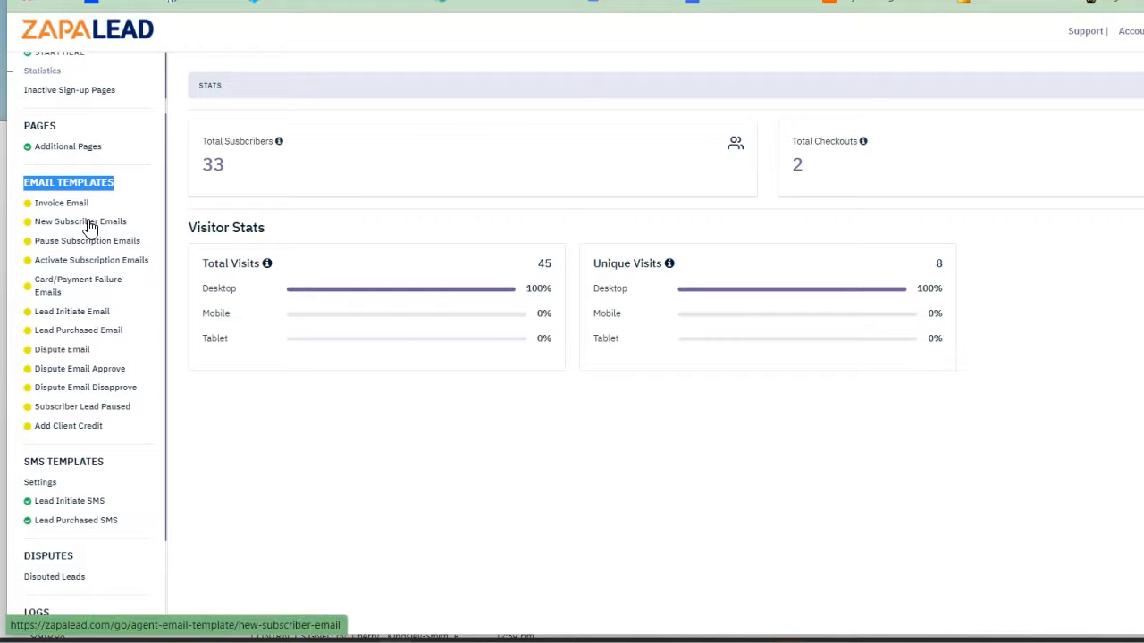
pyautogui.moveTo(89, 228)
pyautogui.mouseDown()
pyautogui.moveTo(26, 219)
pyautogui.moveTo(132, 231)
pyautogui.moveTo(107, 222)
pyautogui.mouseUp()
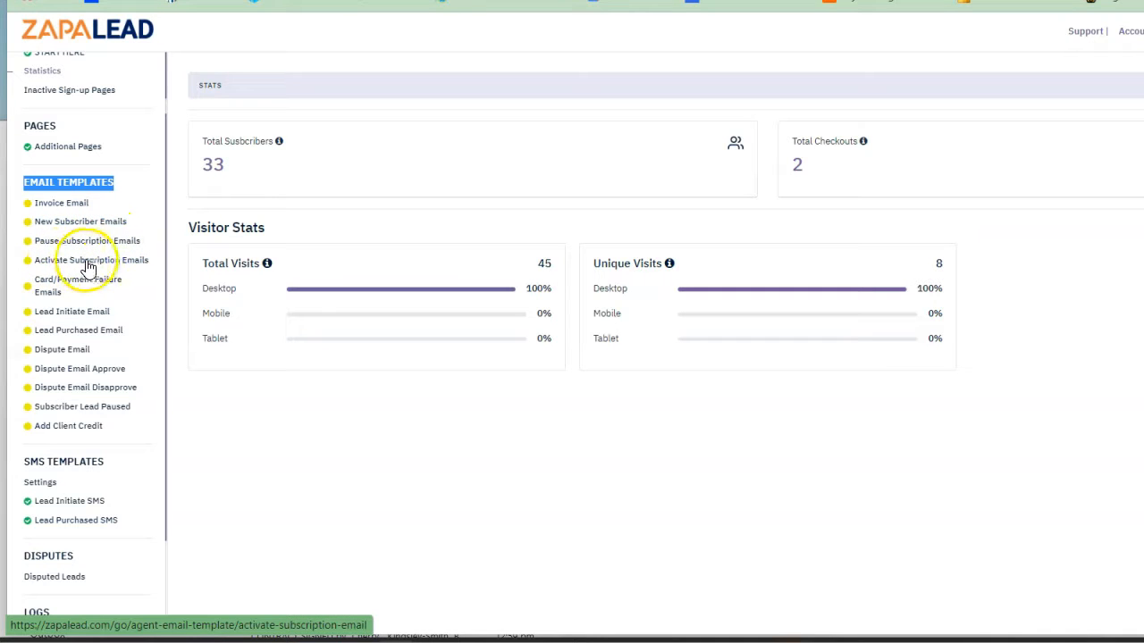
# - Open the Lead Initiate Email template for the My Great Leads checkout
pyautogui.click(63, 318)
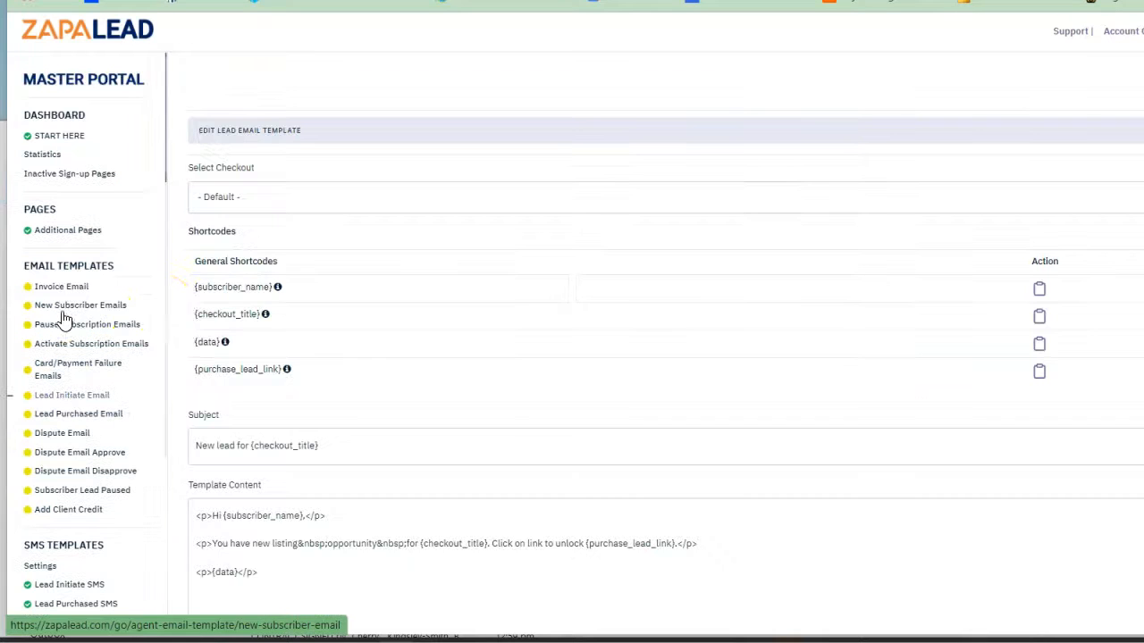
pyautogui.click(266, 203)
pyautogui.click(263, 228)
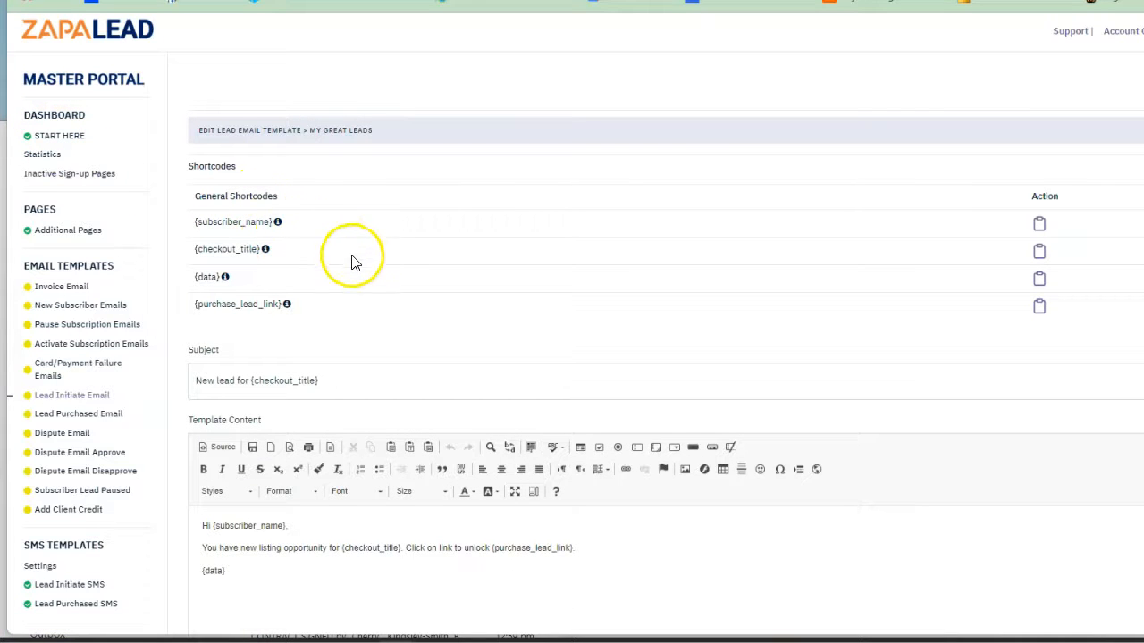
# - Change "new listing opportunity" to "the new listing opportunity" in the email template's message sentence
pyautogui.scroll(-2, 352, 256)
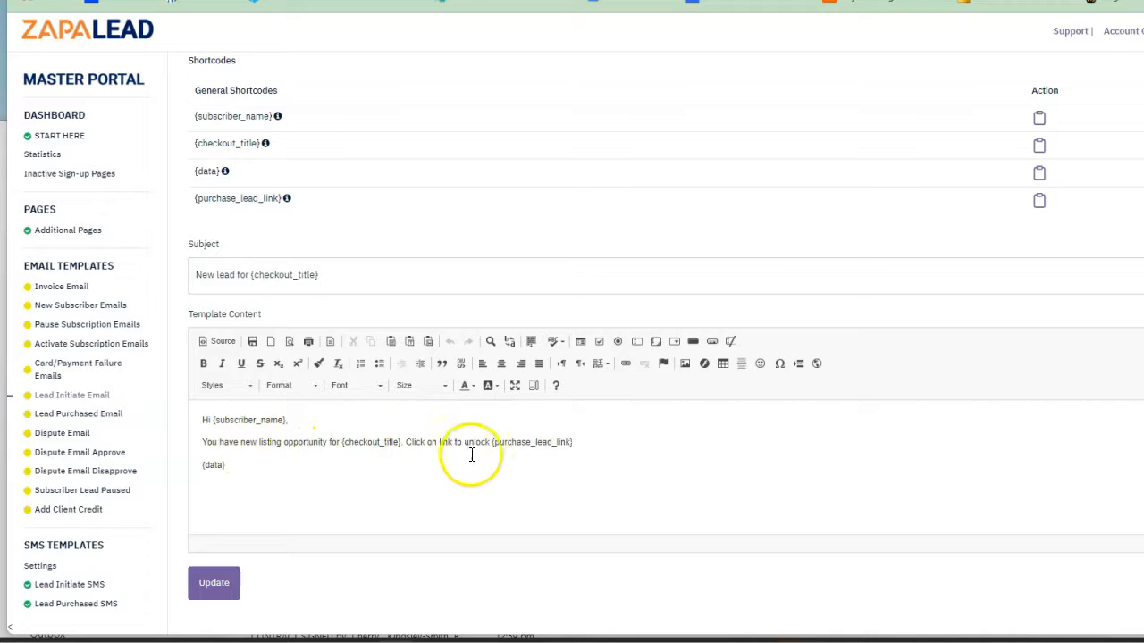
pyautogui.click(263, 457)
pyautogui.moveTo(263, 457); pyautogui.dragTo(187, 437)
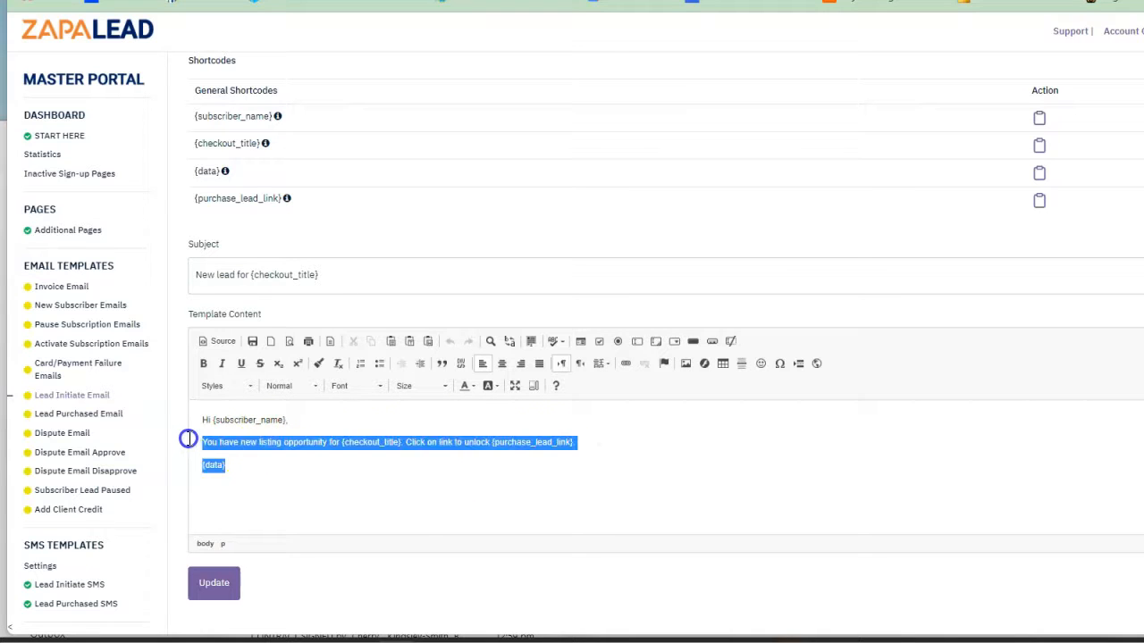
pyautogui.click(208, 469)
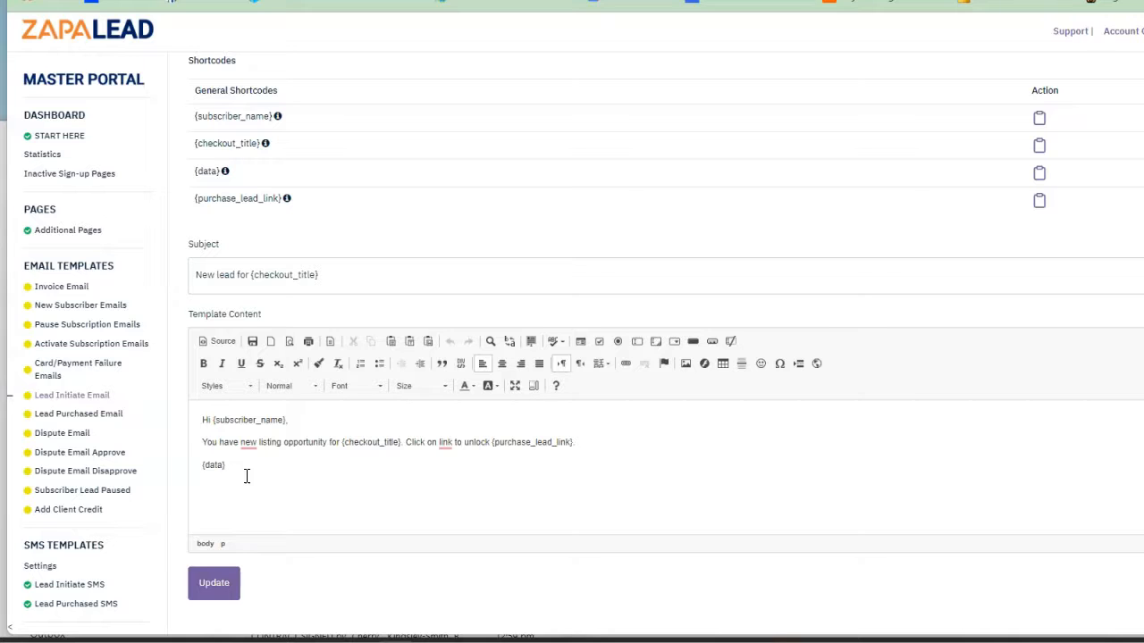
pyautogui.moveTo(247, 443)
pyautogui.click(256, 471)
pyautogui.click(217, 467)
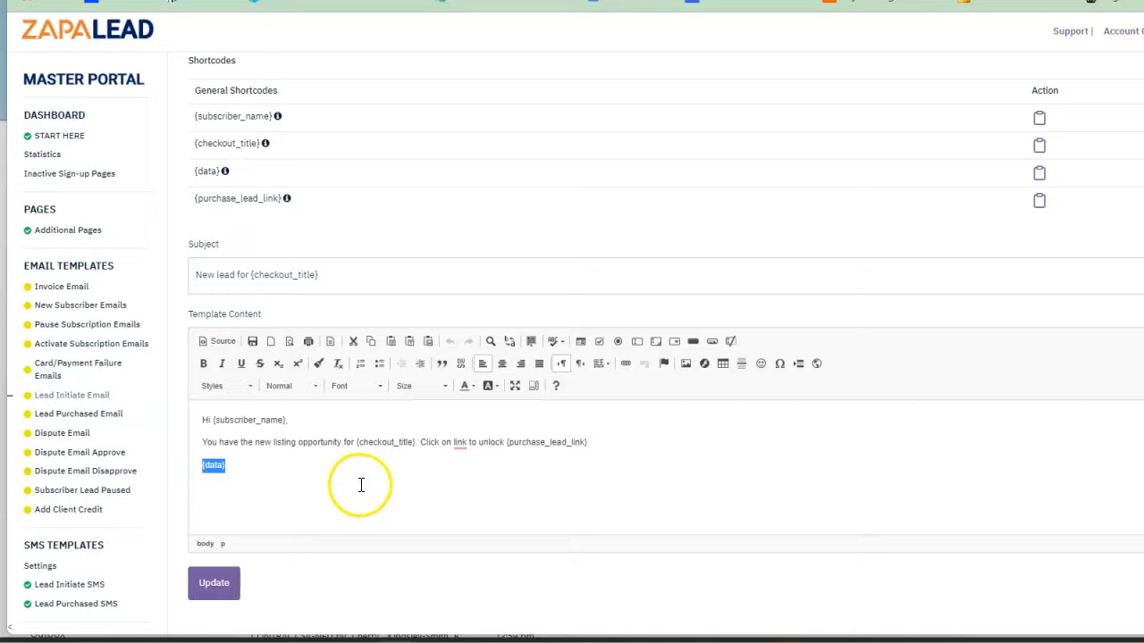
# - Replace the message sentence with "Lead in {suburb} would you like this opportunity click here to purchace" and delete the {data} line
pyautogui.moveTo(588, 443); pyautogui.dragTo(514, 438)
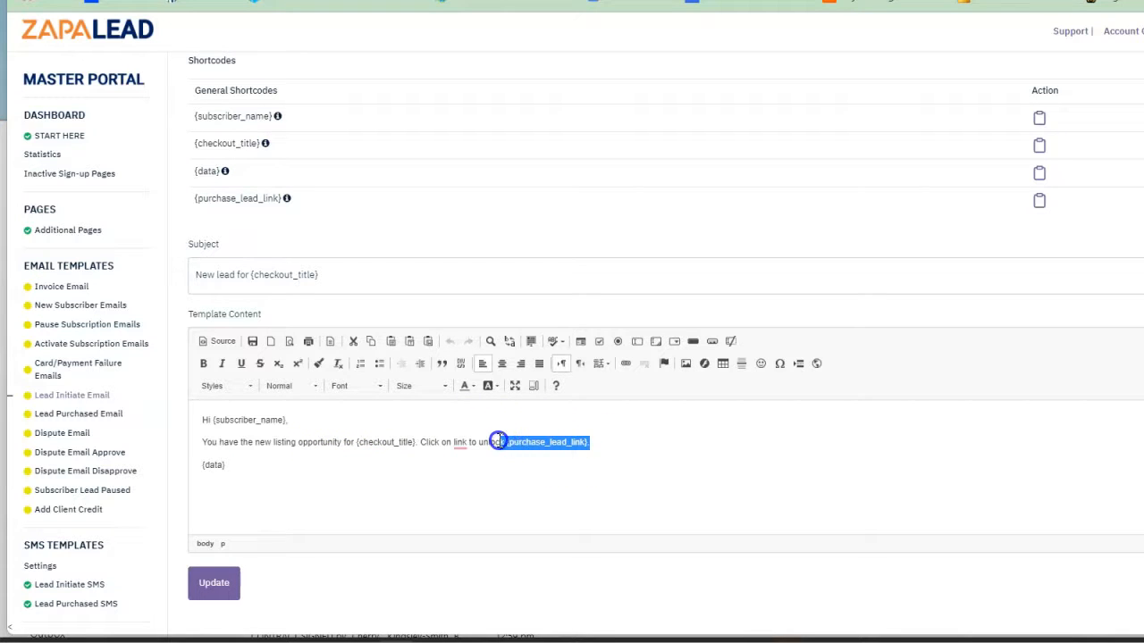
pyautogui.moveTo(489, 441); pyautogui.dragTo(417, 442)
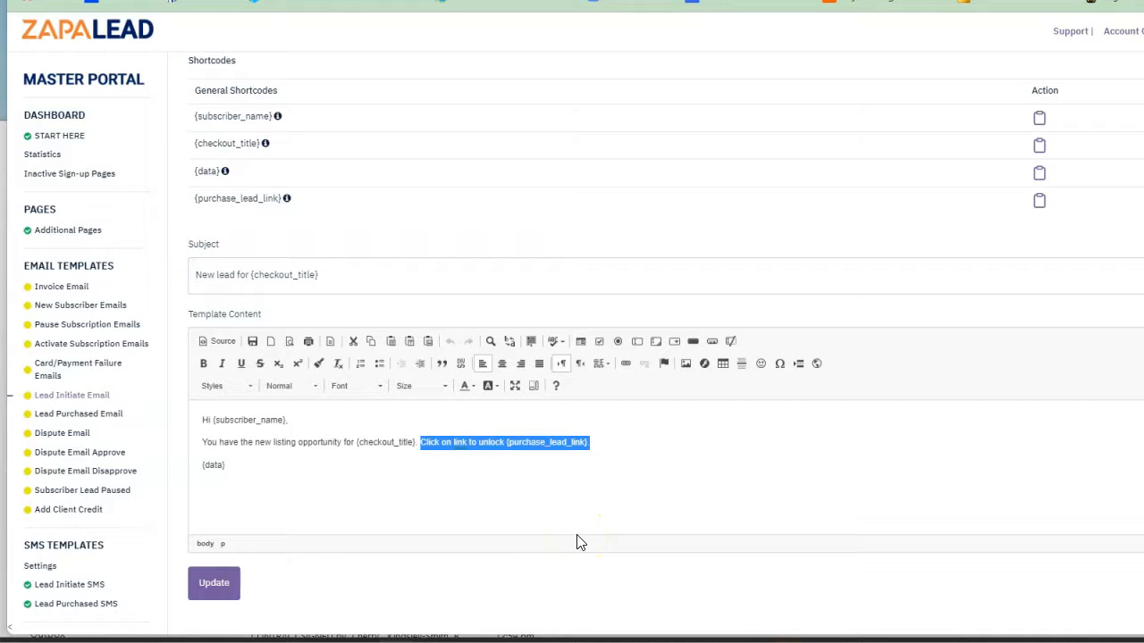
pyautogui.press('BackSpace')
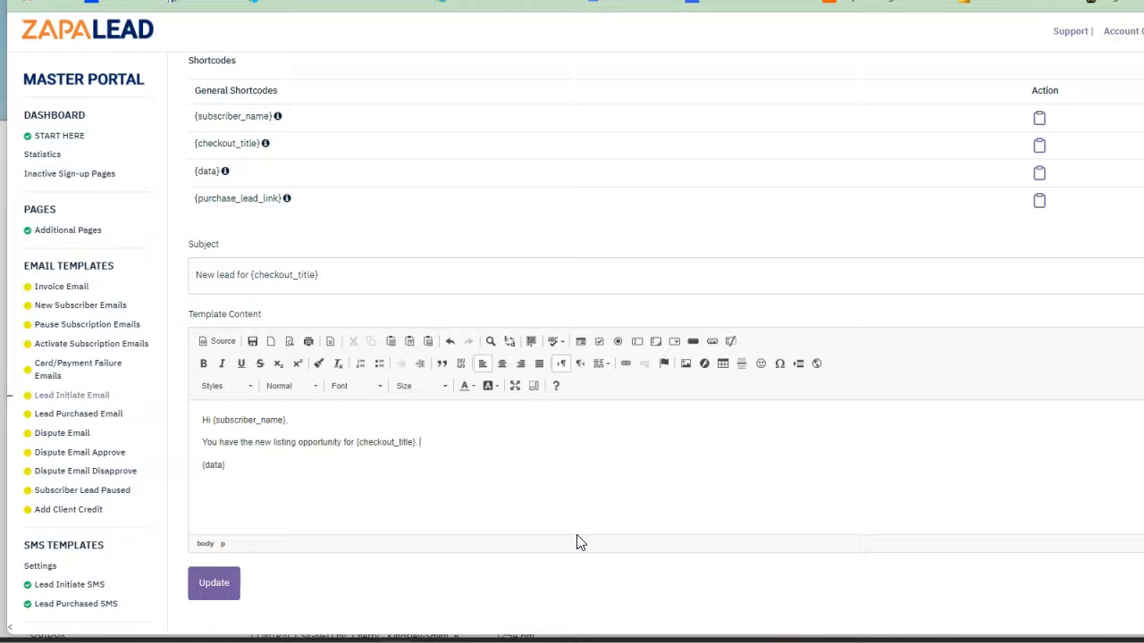
pyautogui.moveTo(419, 442); pyautogui.dragTo(191, 438)
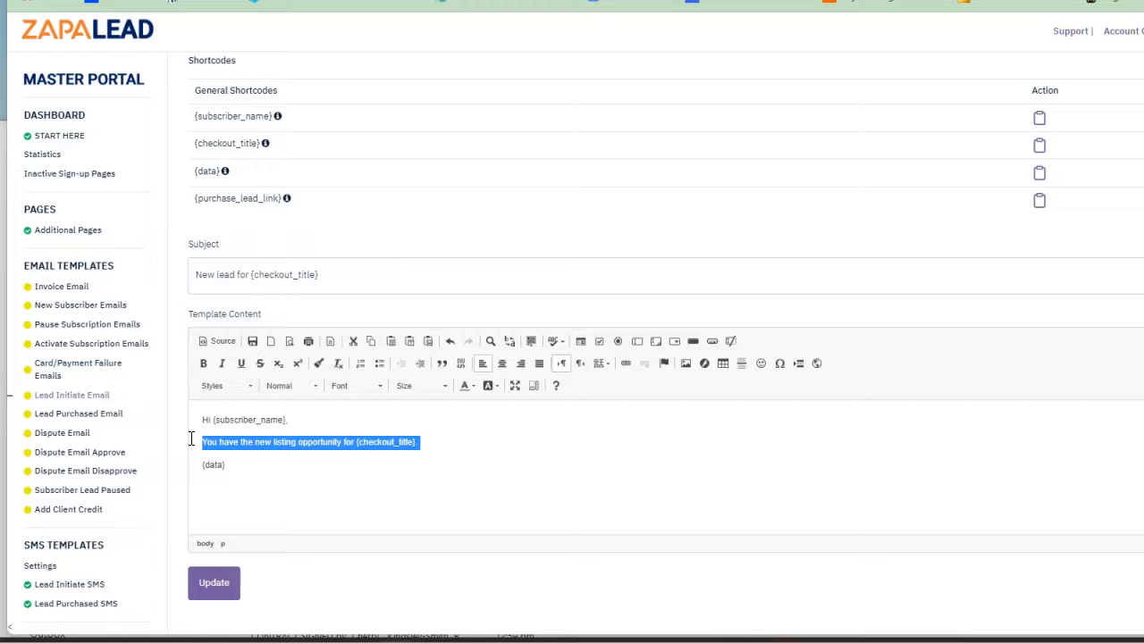
pyautogui.write('We')
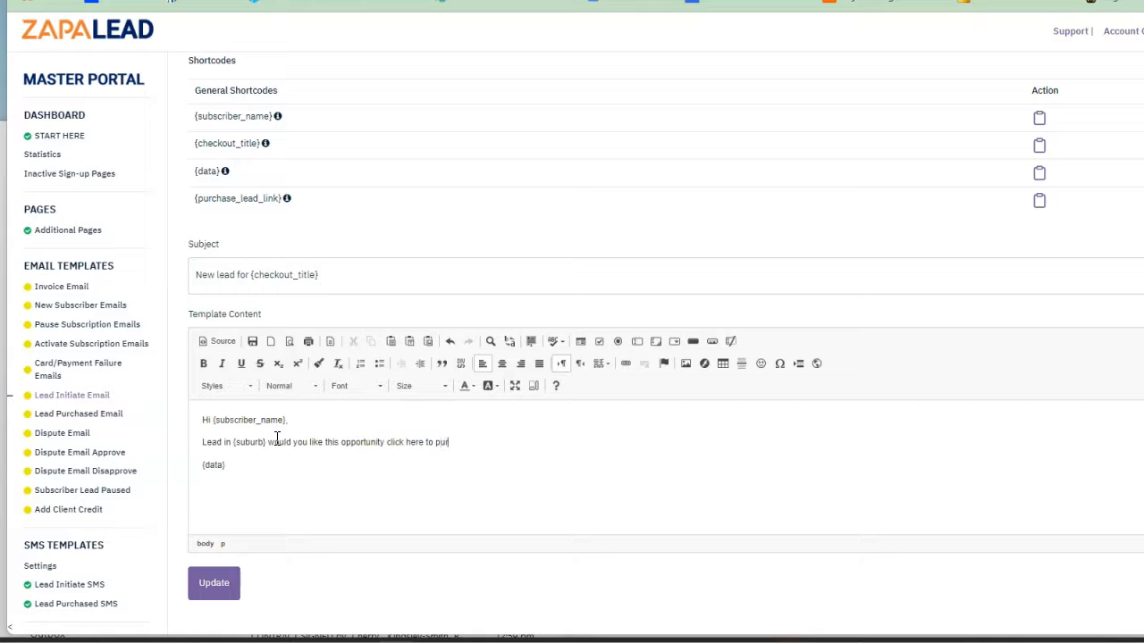
pyautogui.moveTo(229, 465); pyautogui.dragTo(173, 464)
pyautogui.press('BackSpace')
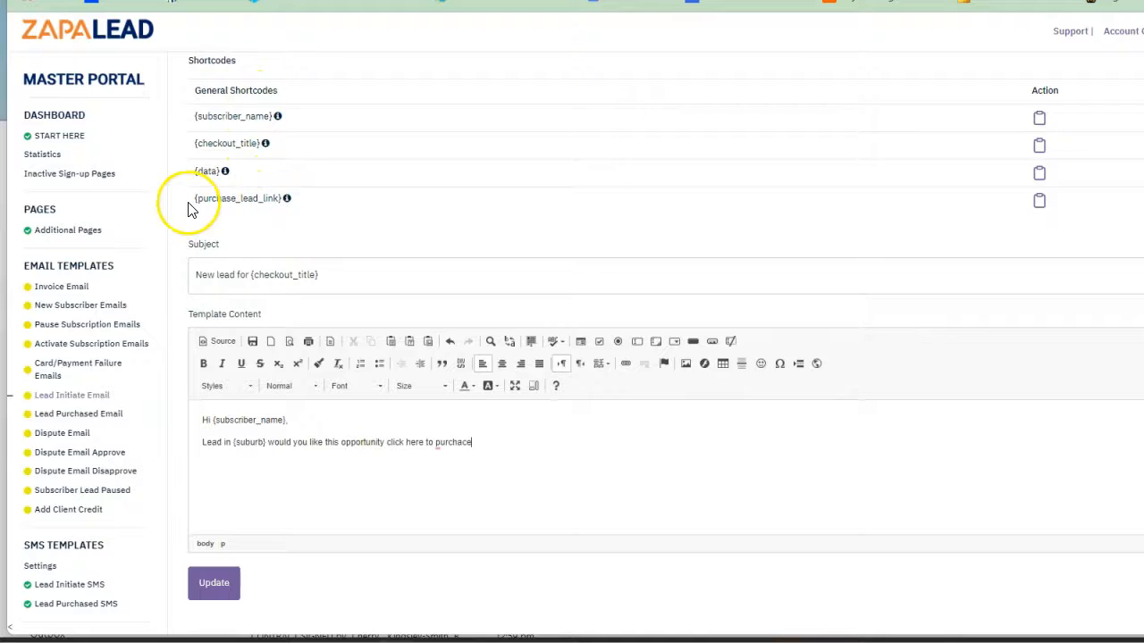
# - Correct "purchace" to "purchase" and append the copied {purchase_lead_link} shortcode to the message sentence
pyautogui.moveTo(190, 198); pyautogui.dragTo(285, 208)
pyautogui.hotkey('ctrl', 'c')
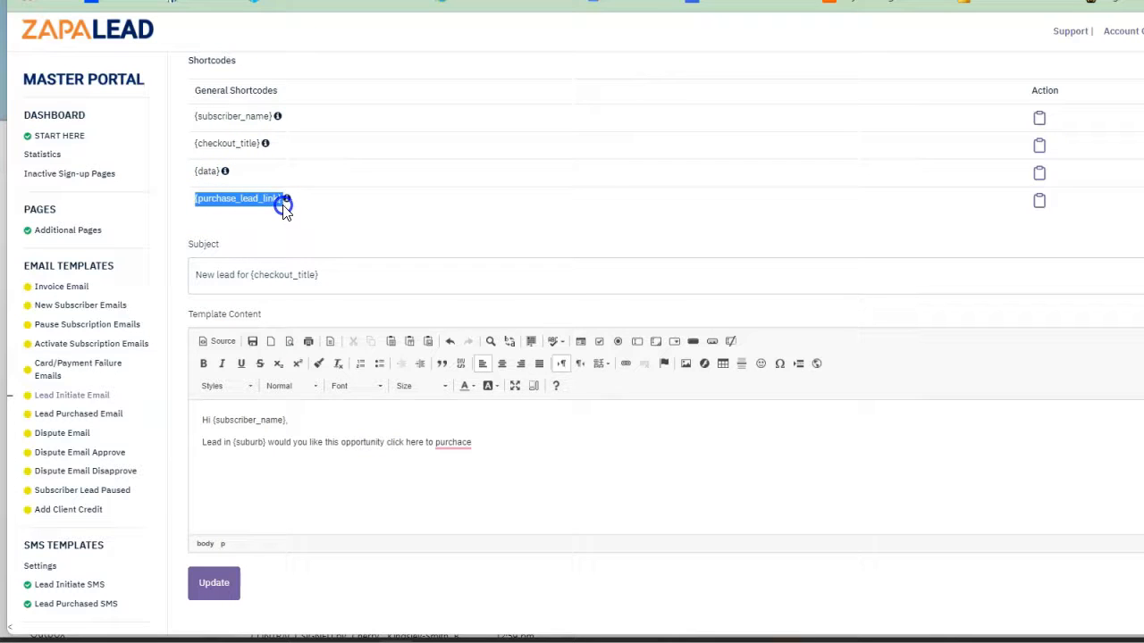
pyautogui.rightClick(462, 443)
pyautogui.click(471, 468)
pyautogui.hotkey('ctrl', 'v')
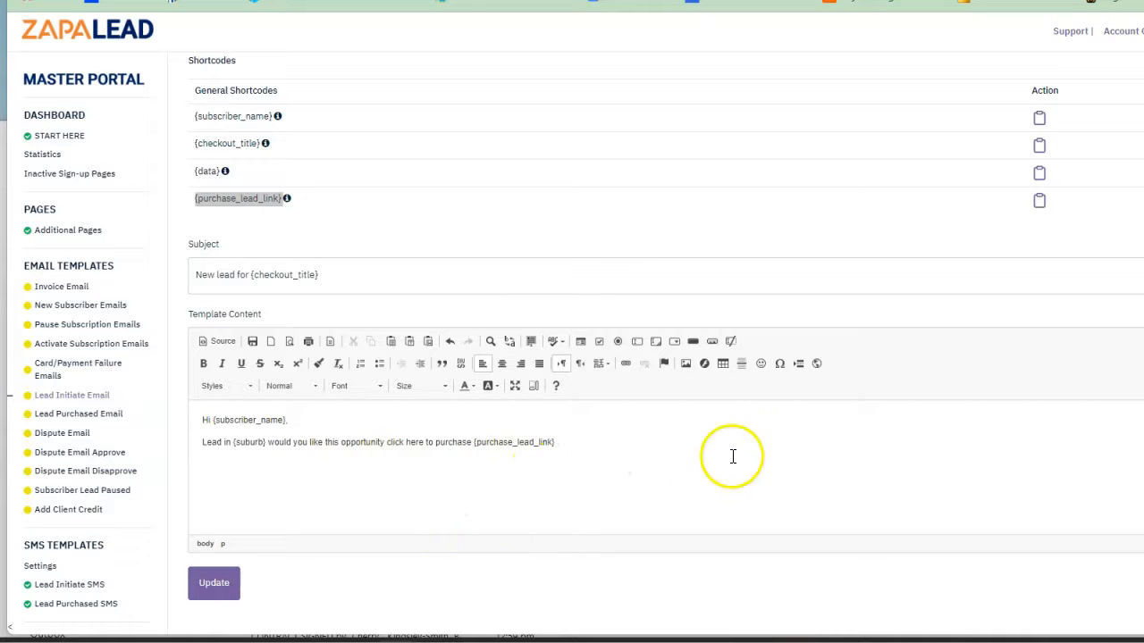
# - Examine the SMS Templates section and the other Master Portal entries below the email templates
pyautogui.scroll(-2, 96, 460)
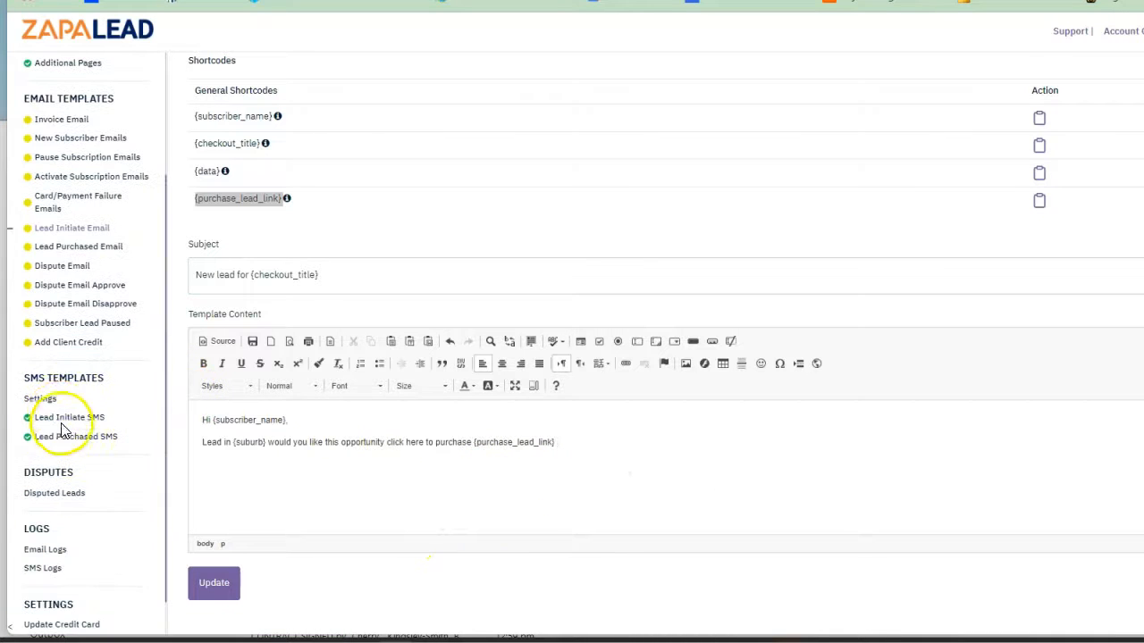
pyautogui.moveTo(21, 379); pyautogui.dragTo(112, 389)
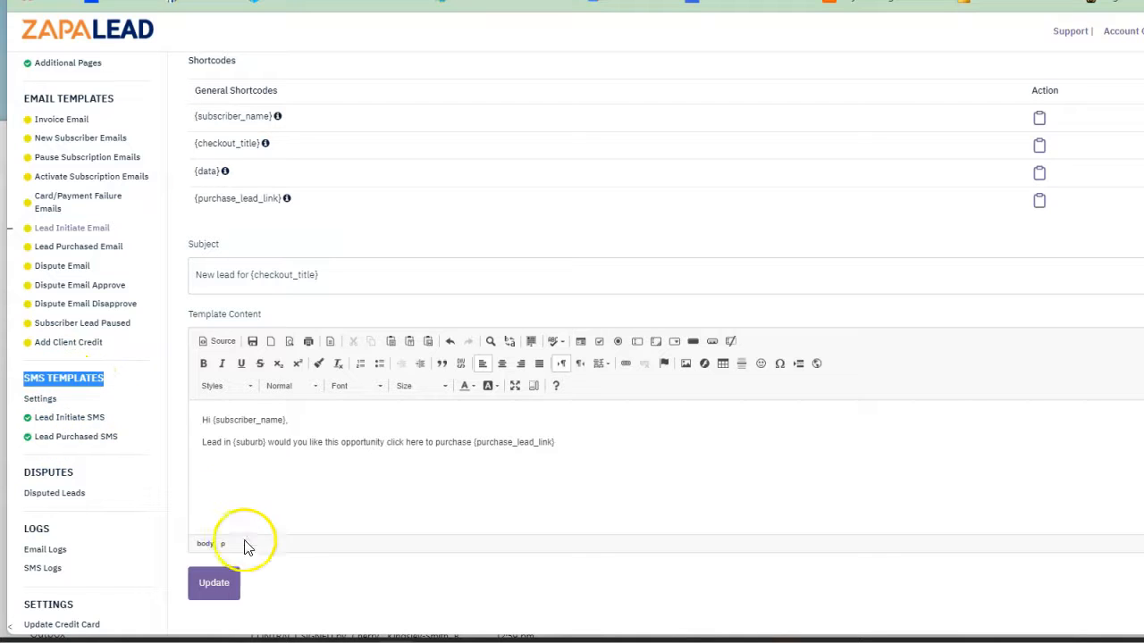
pyautogui.scroll(2, 250, 98)
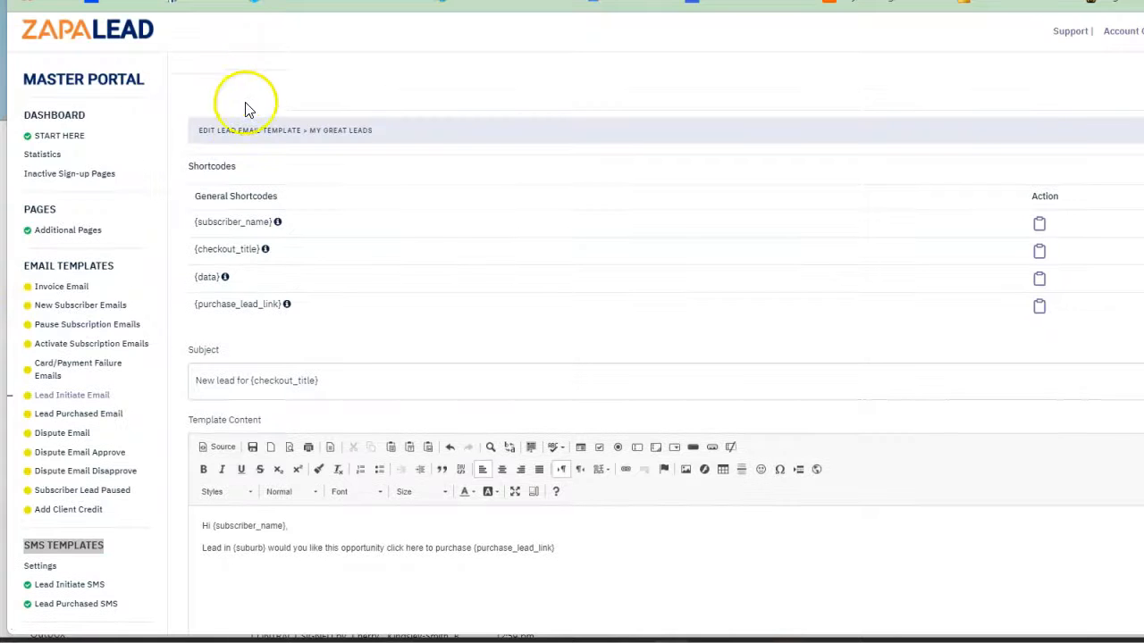
pyautogui.scroll(-3, 51, 191)
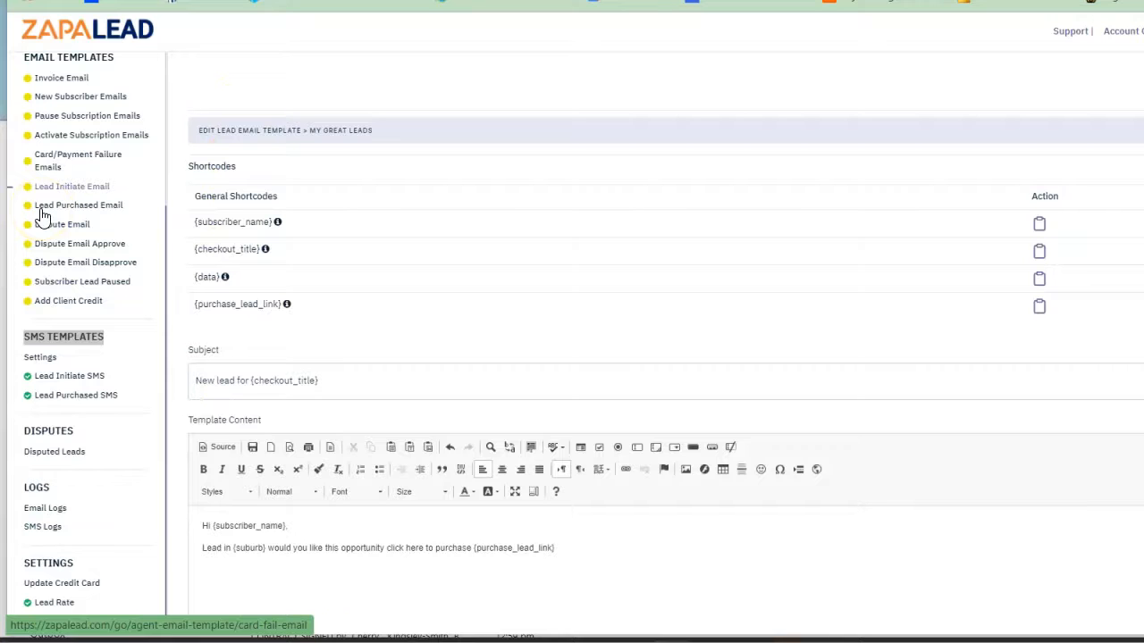
# - Open the START HERE checkouts overview and examine the options on the My Great Leads card
pyautogui.scroll(3, 53, 170)
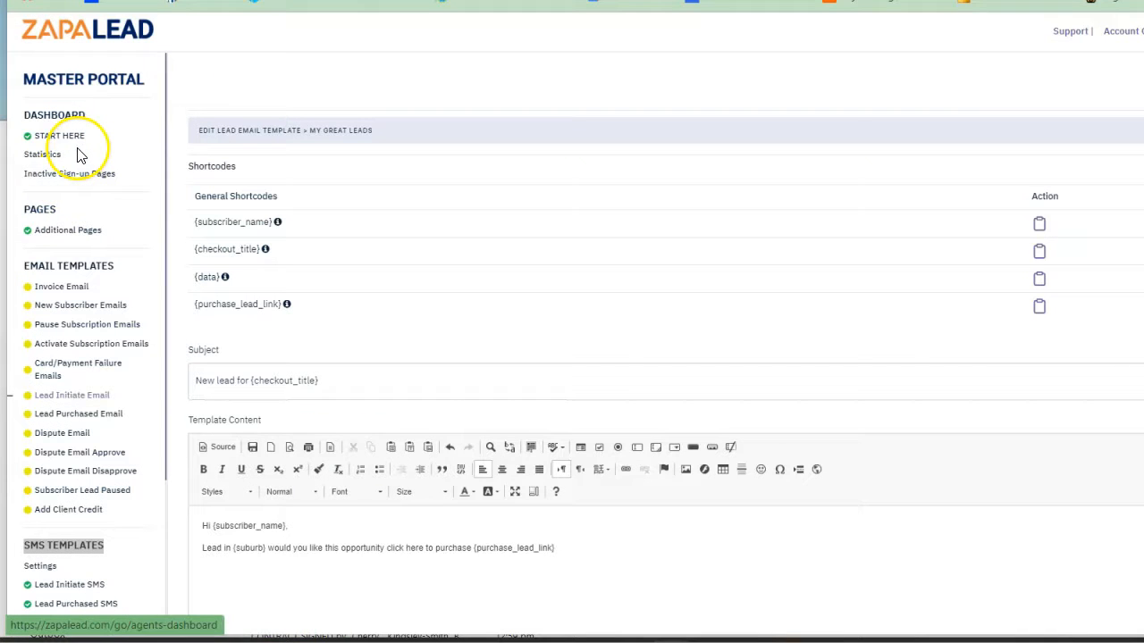
pyautogui.click(71, 142)
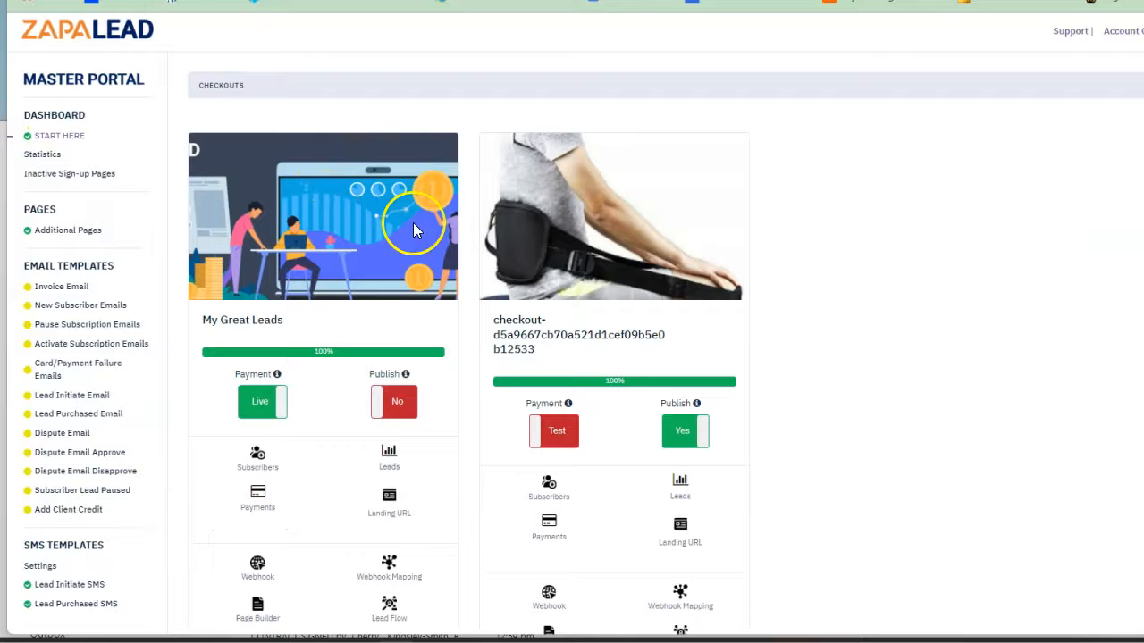
pyautogui.scroll(-2, 408, 321)
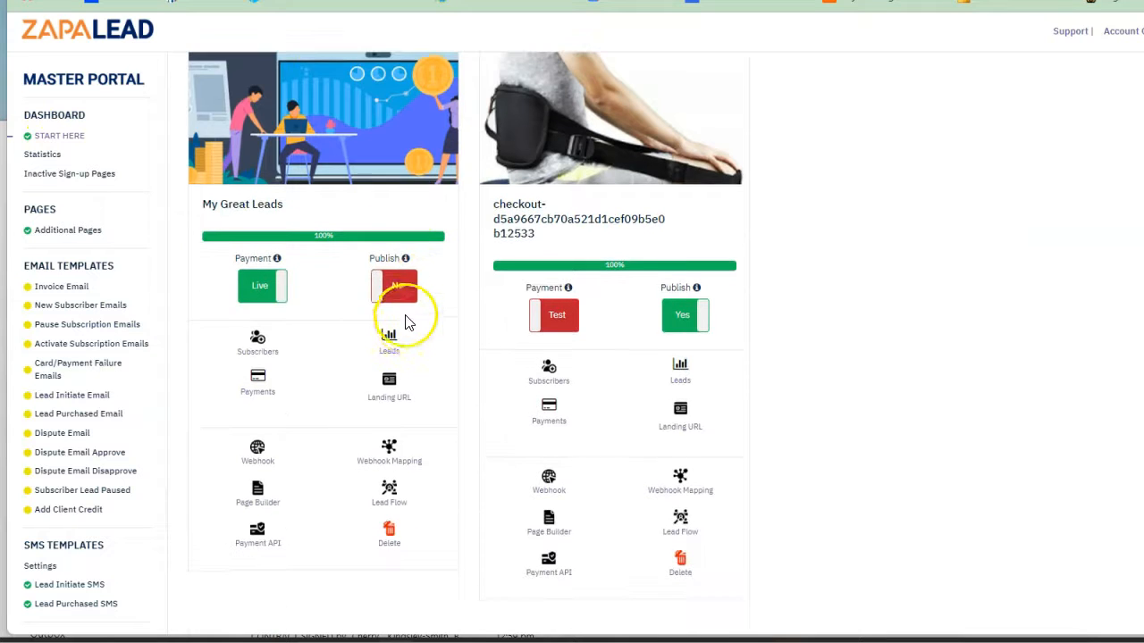
pyautogui.moveTo(282, 204); pyautogui.dragTo(202, 212)
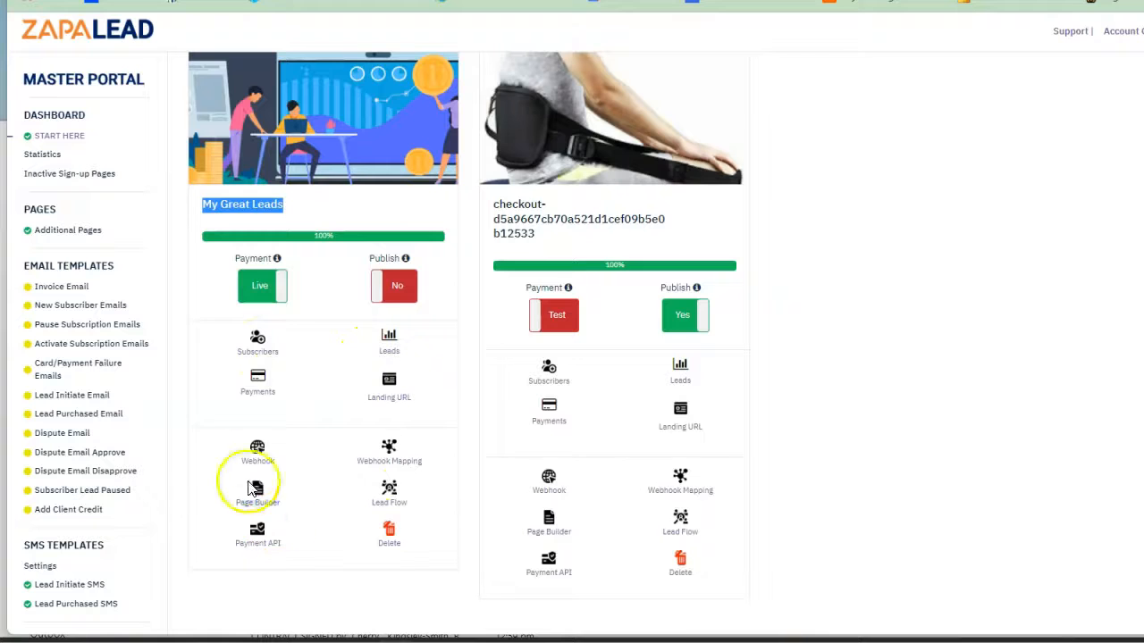
# - Start a new sign-up page in the Page Builder and set its landing page theme color to blue
pyautogui.scroll(3, 935, 187)
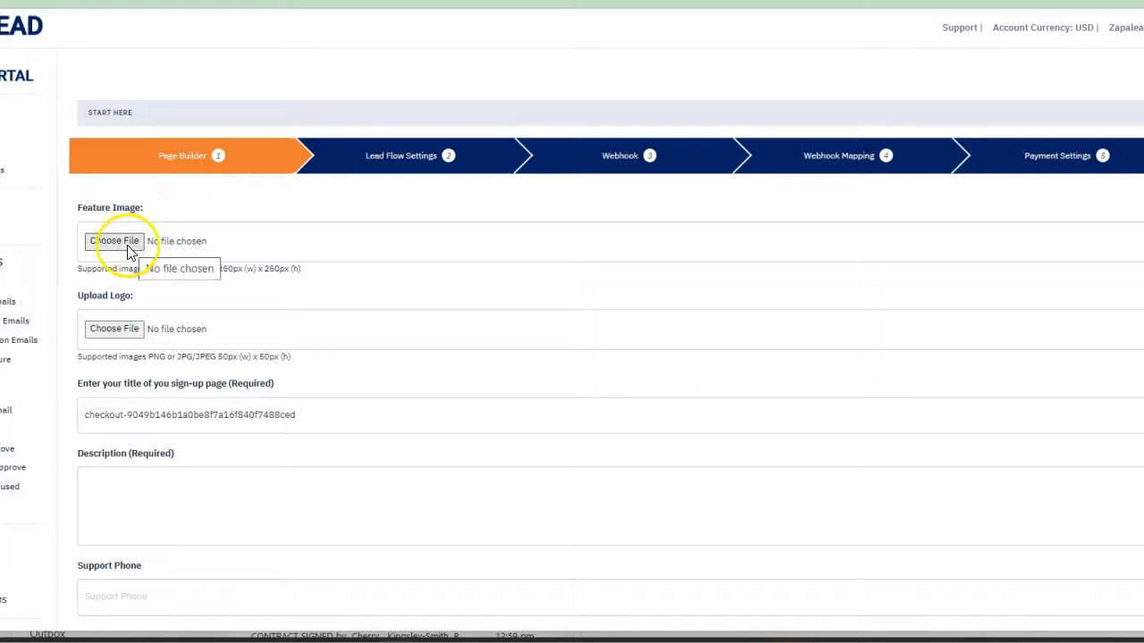
pyautogui.middleClick(254, 288)
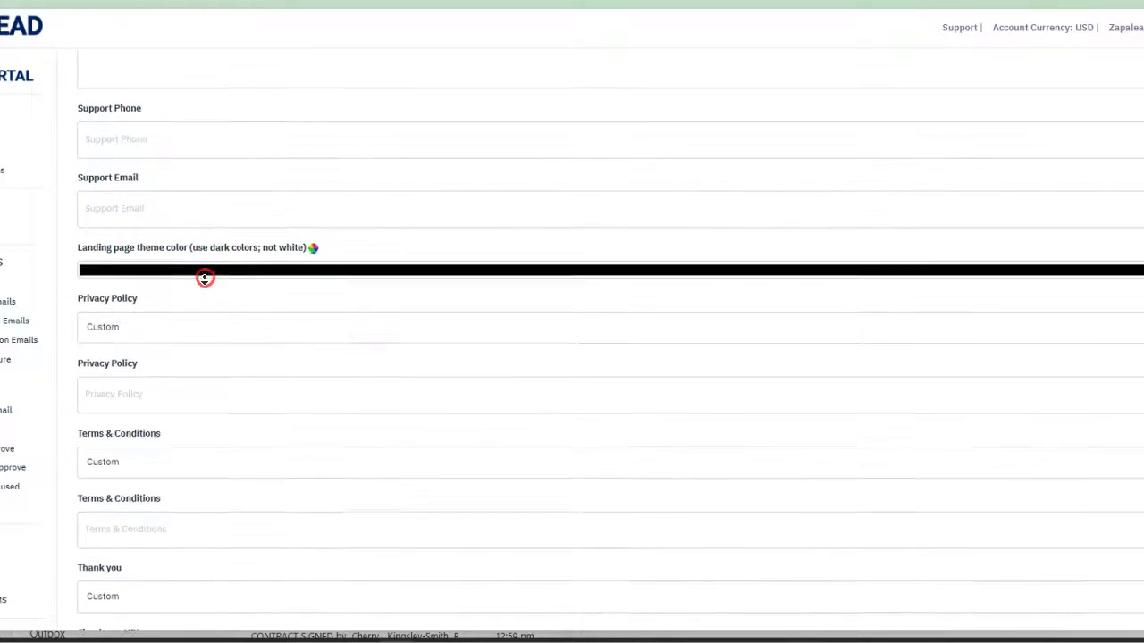
pyautogui.middleClick(204, 278)
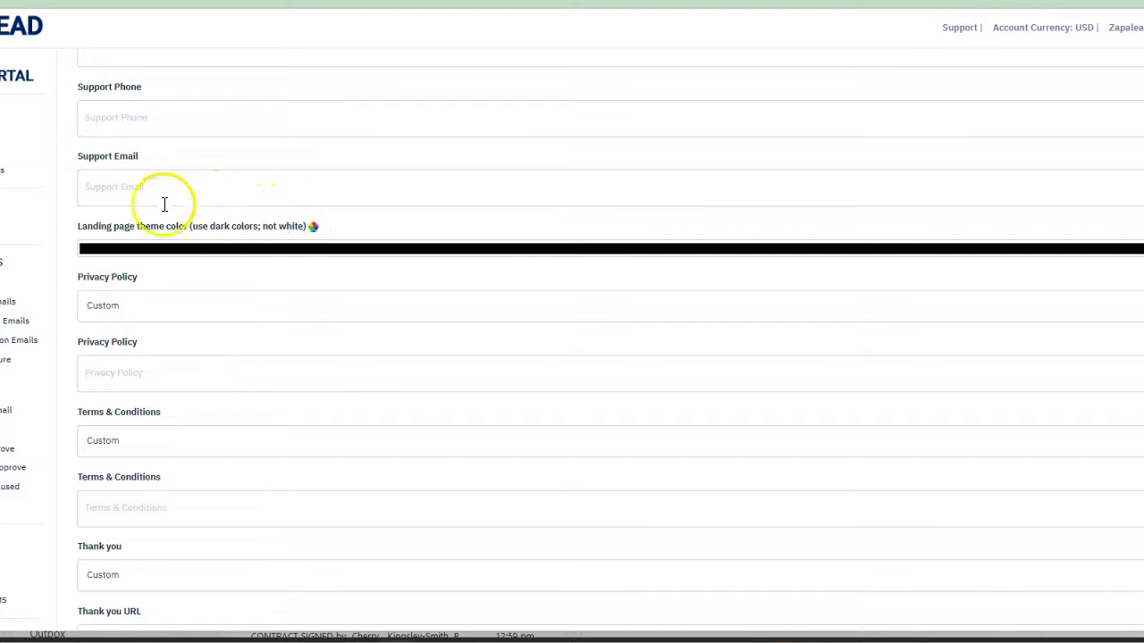
pyautogui.click(314, 228)
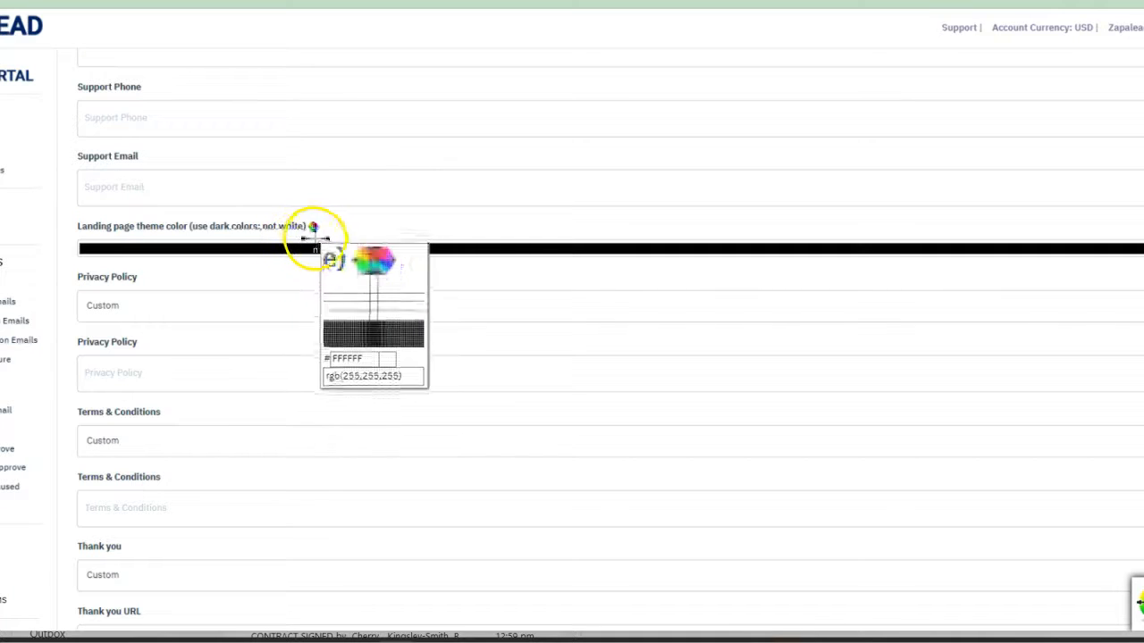
pyautogui.click(360, 221)
pyautogui.click(393, 249)
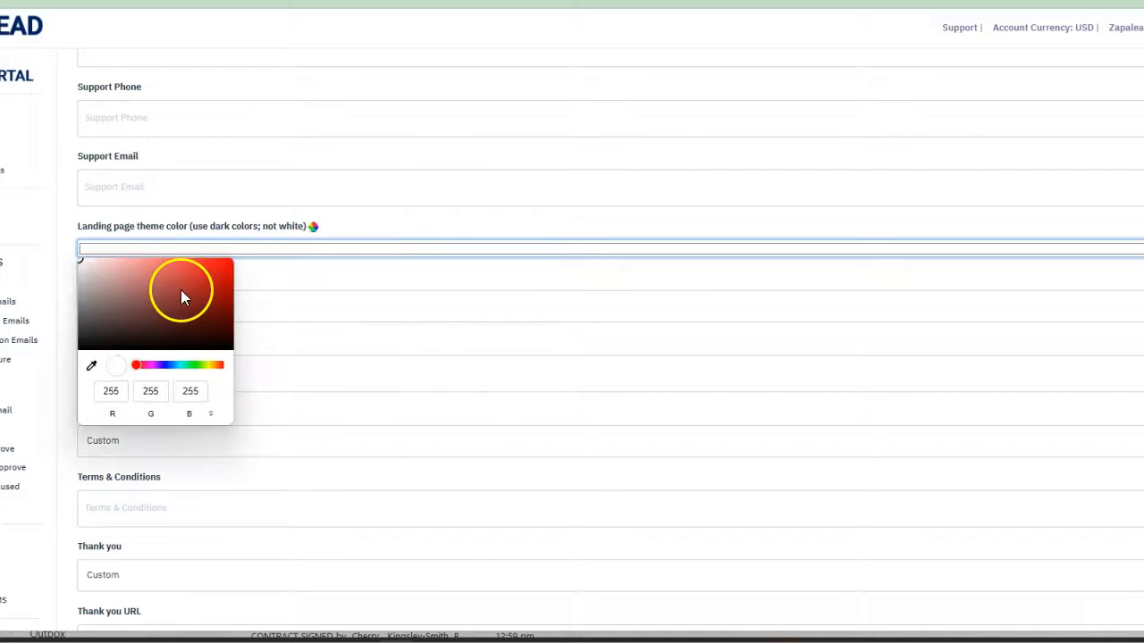
pyautogui.click(199, 273)
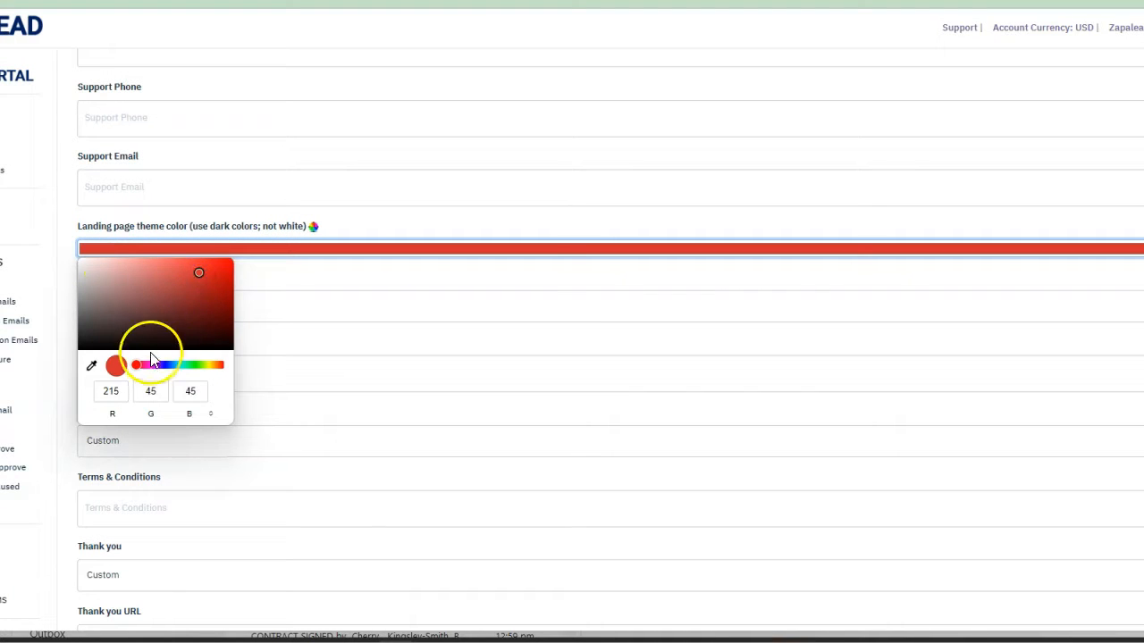
pyautogui.moveTo(138, 375); pyautogui.dragTo(174, 376)
pyautogui.click(201, 287)
pyautogui.click(306, 286)
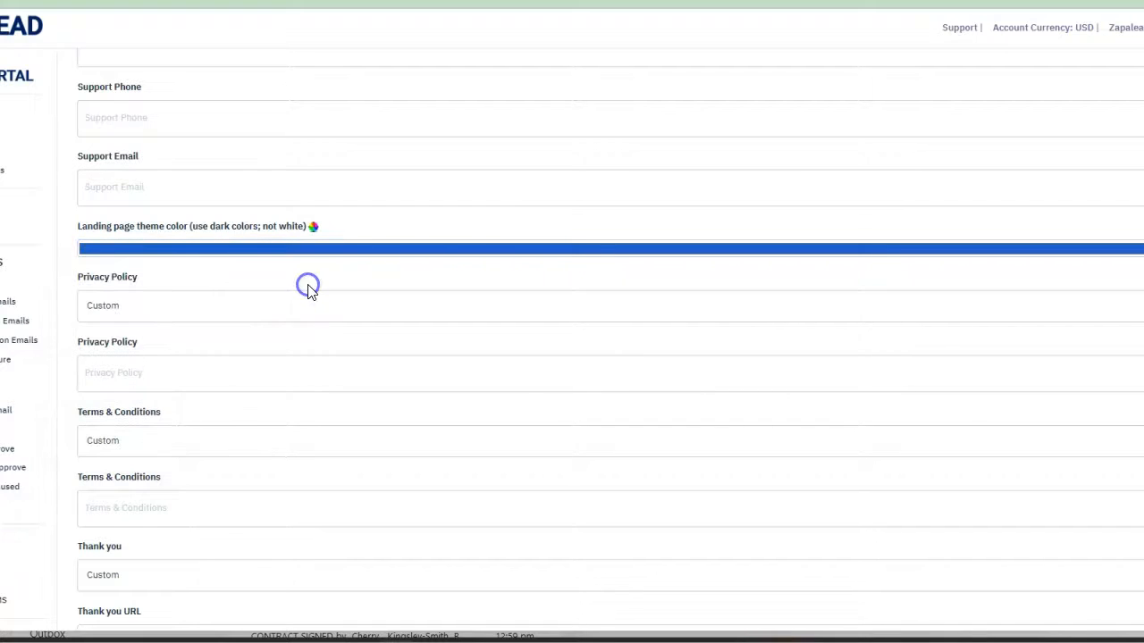
# - Set the Privacy Policy type to Page and select the Privacy page for it
pyautogui.click(143, 314)
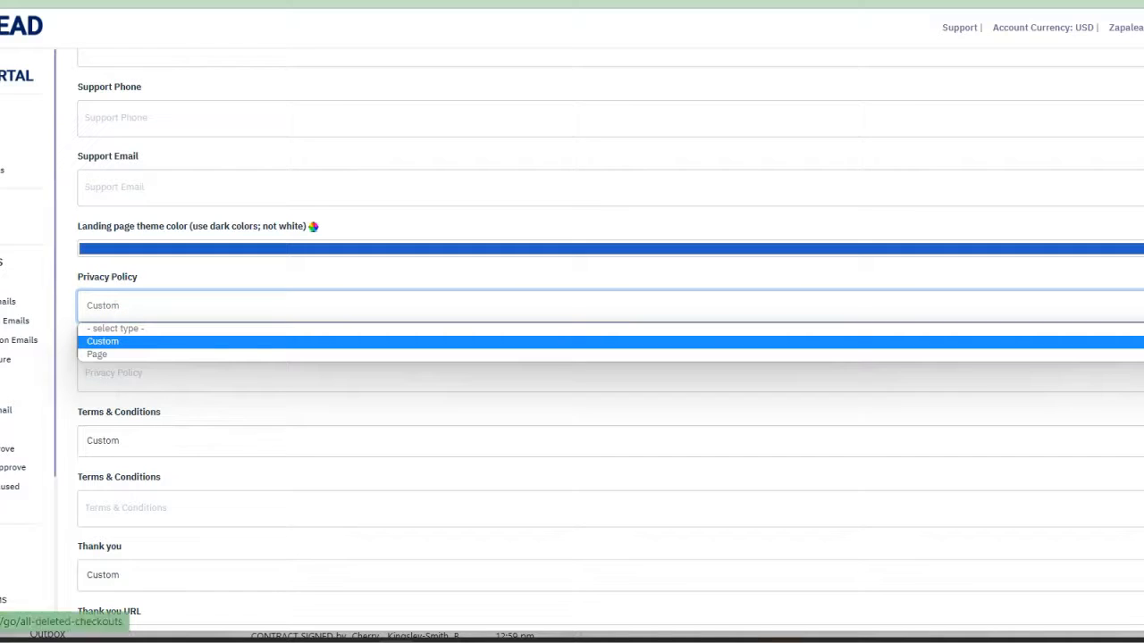
pyautogui.click(110, 355)
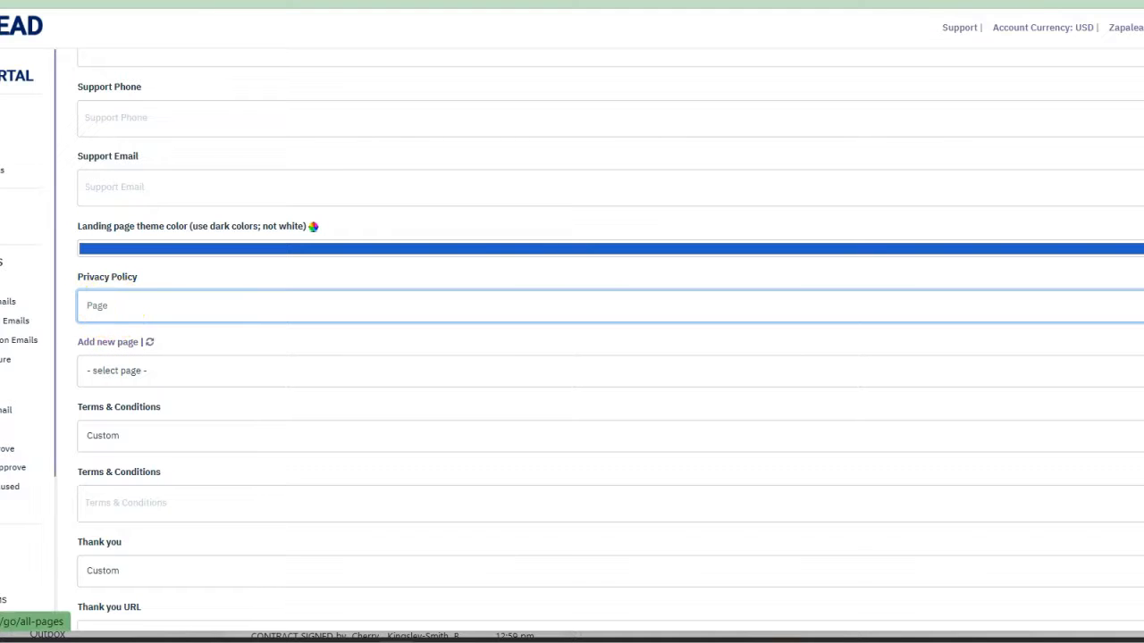
pyautogui.click(140, 371)
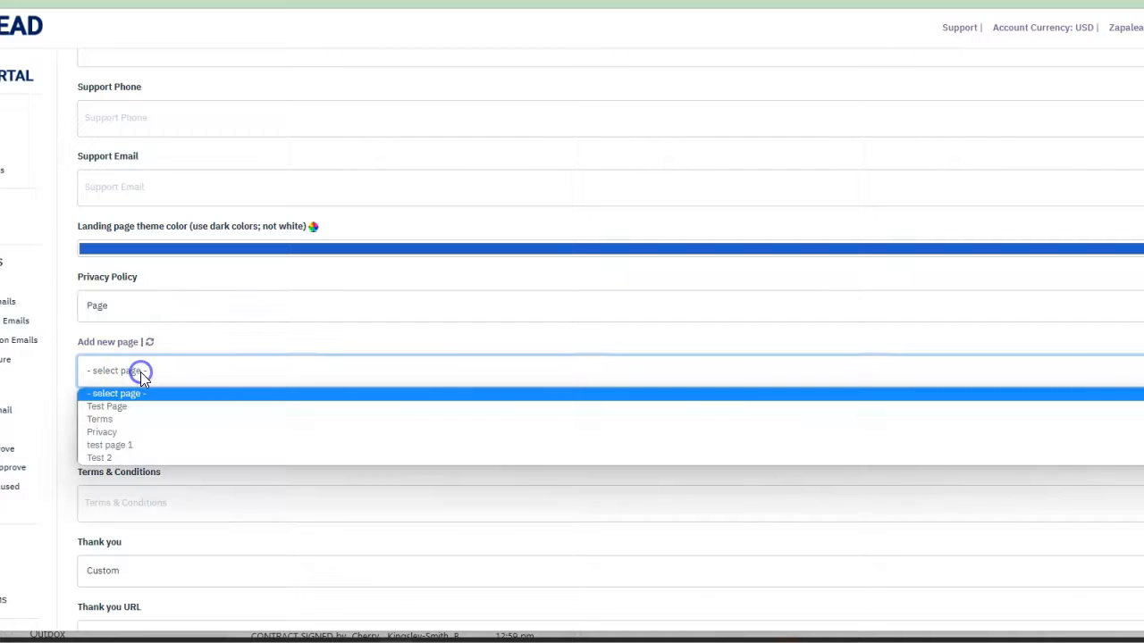
pyautogui.click(158, 437)
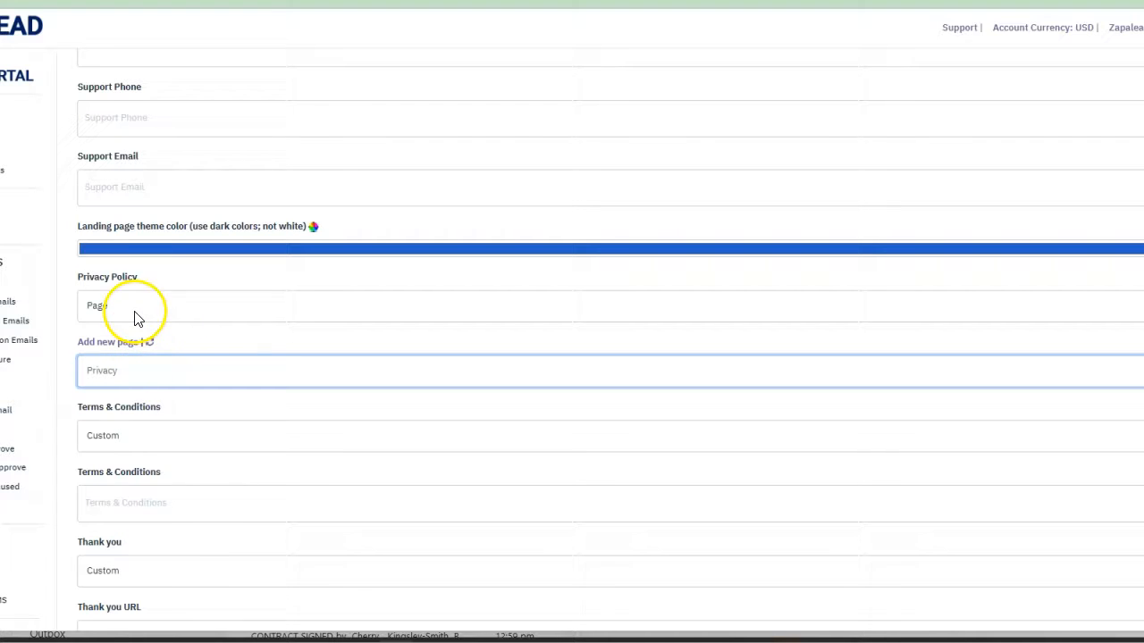
pyautogui.click(141, 372)
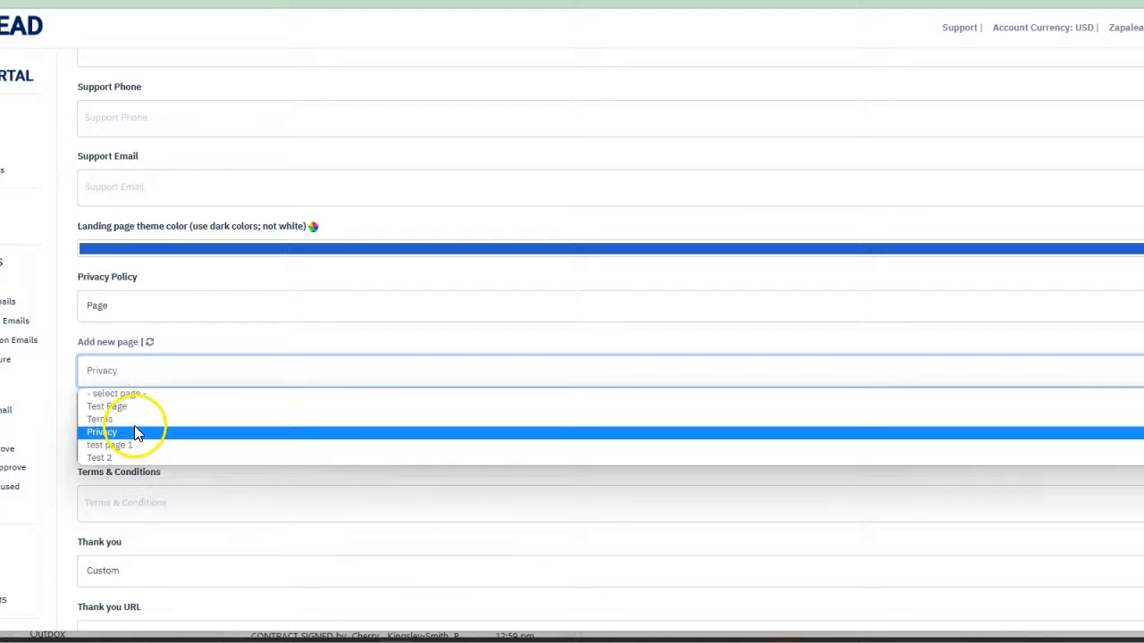
pyautogui.click(137, 435)
# - Set the Privacy Policy type to Custom with "i;" as its text, and enter "'ip[" as the page description
pyautogui.click(141, 311)
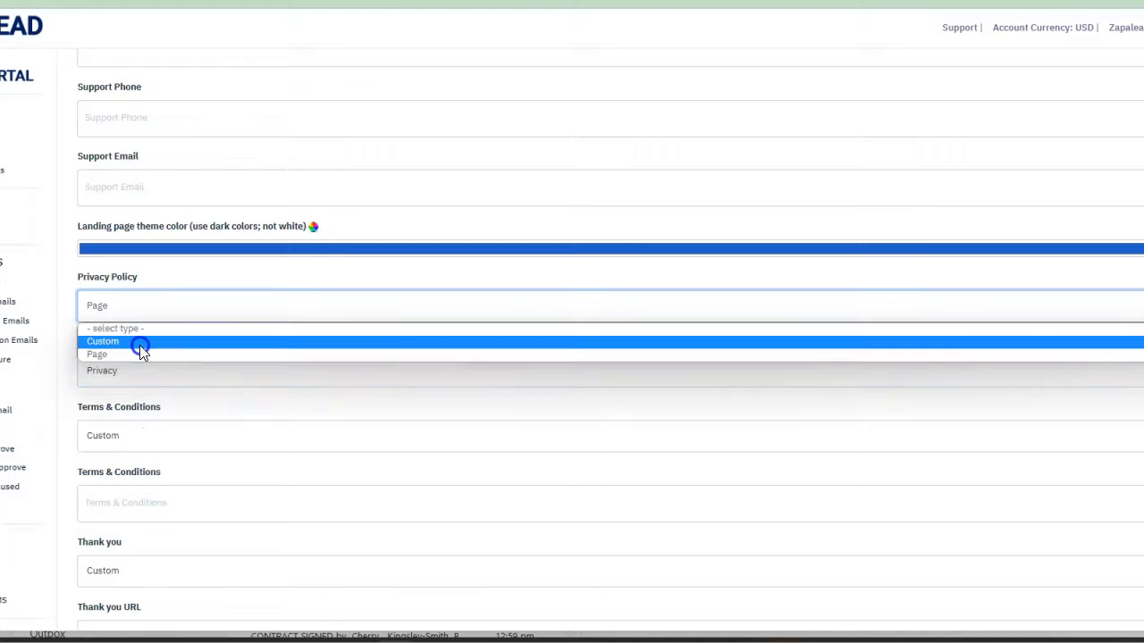
pyautogui.click(140, 343)
pyautogui.click(134, 374)
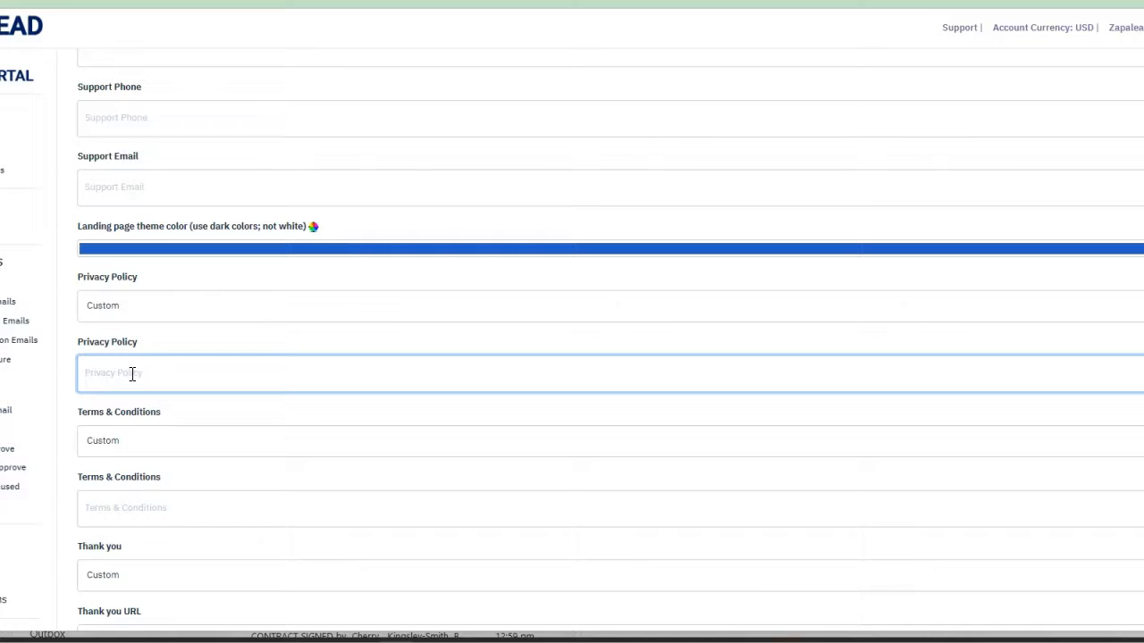
pyautogui.write('i')
pyautogui.click(134, 455)
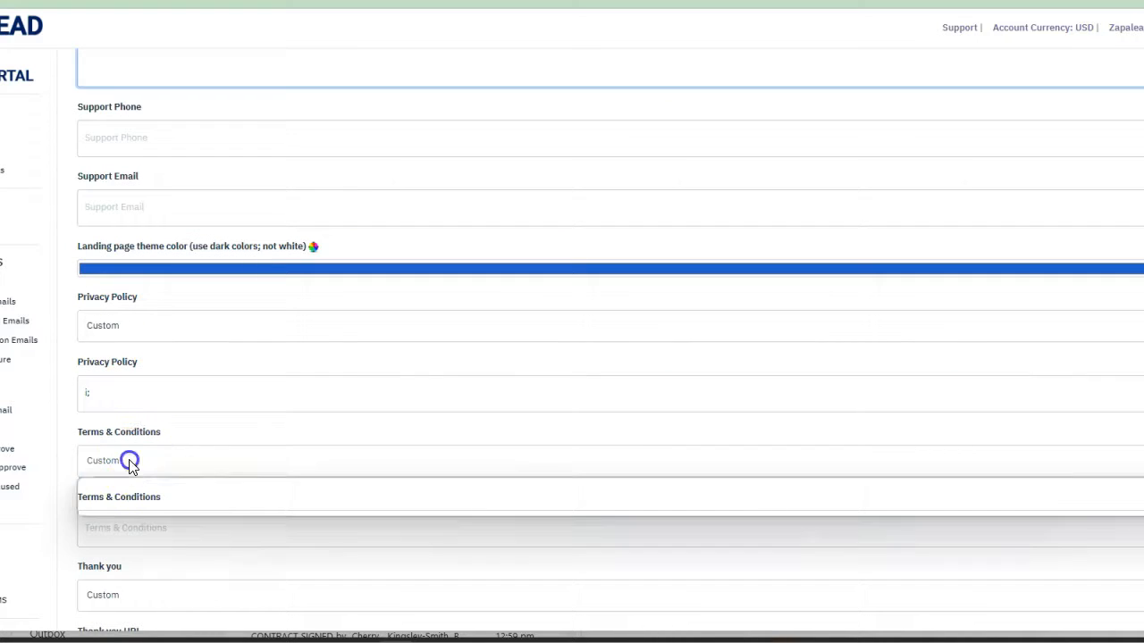
pyautogui.click(137, 464)
# - Look over the Thank you URL, Landing Page Notes and script fields, and save the Page Builder settings
pyautogui.scroll(-3, 156, 438)
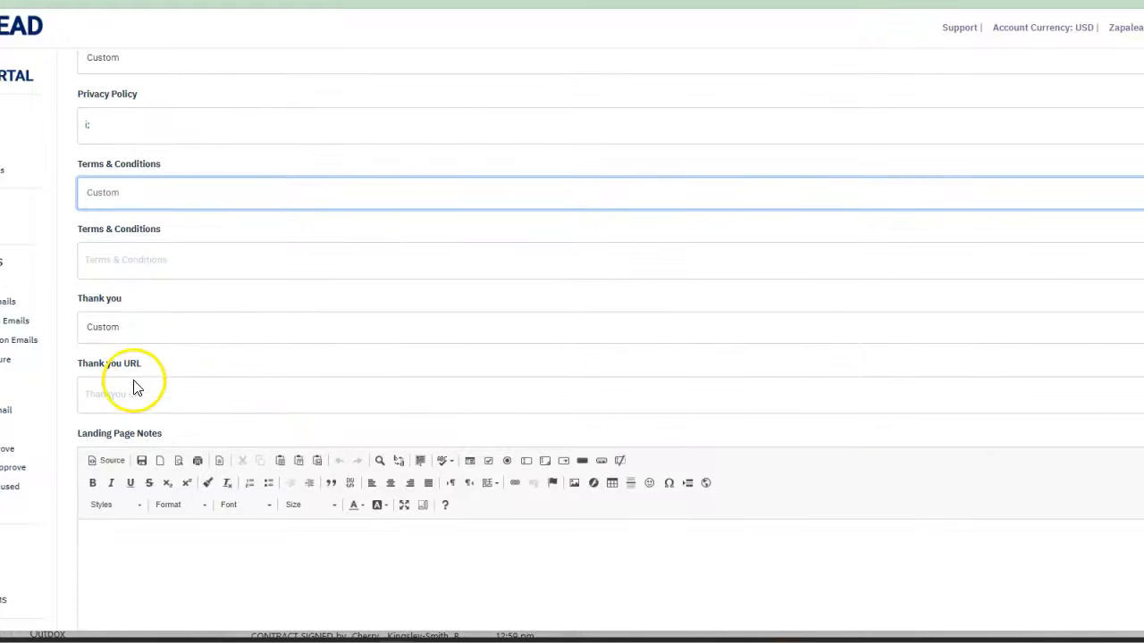
pyautogui.click(129, 397)
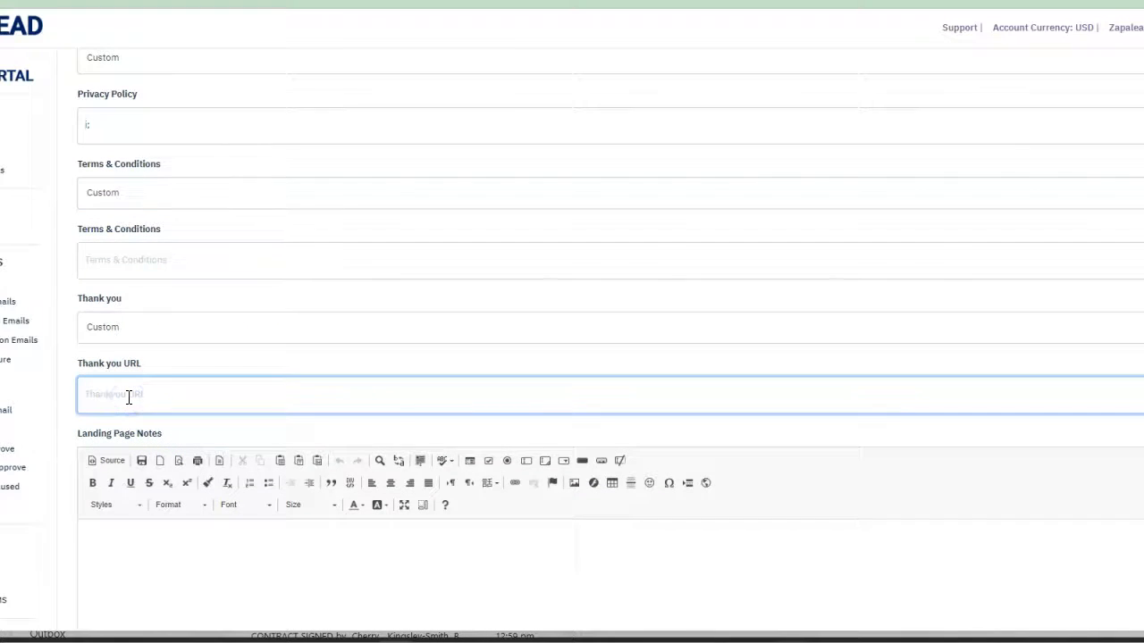
pyautogui.scroll(-2, 128, 397)
pyautogui.click(129, 388)
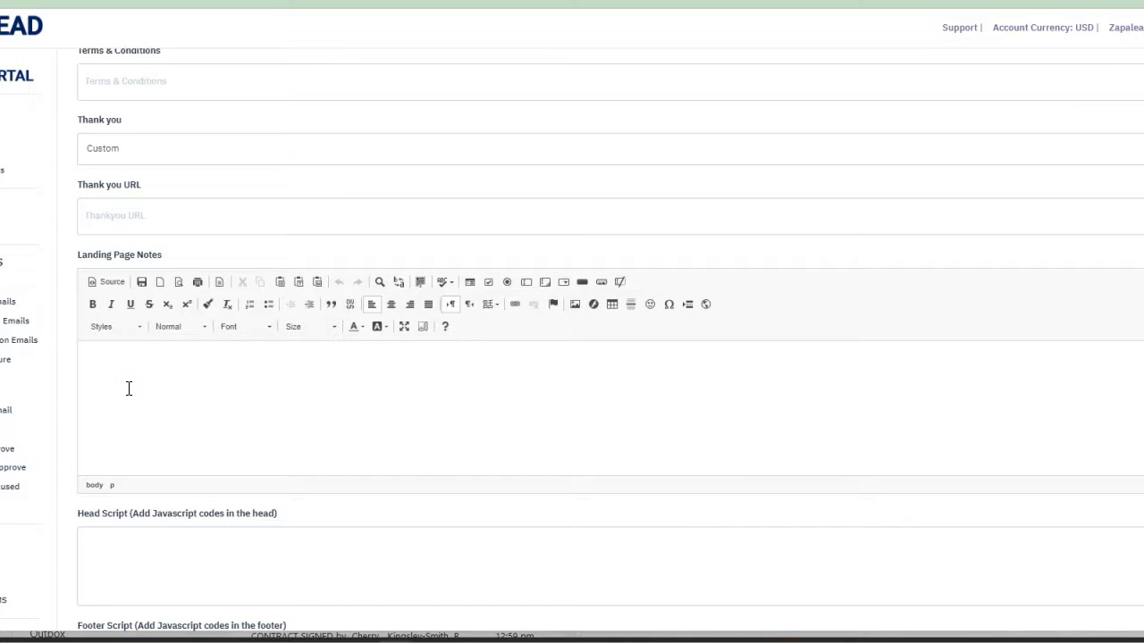
pyautogui.scroll(-1, 129, 388)
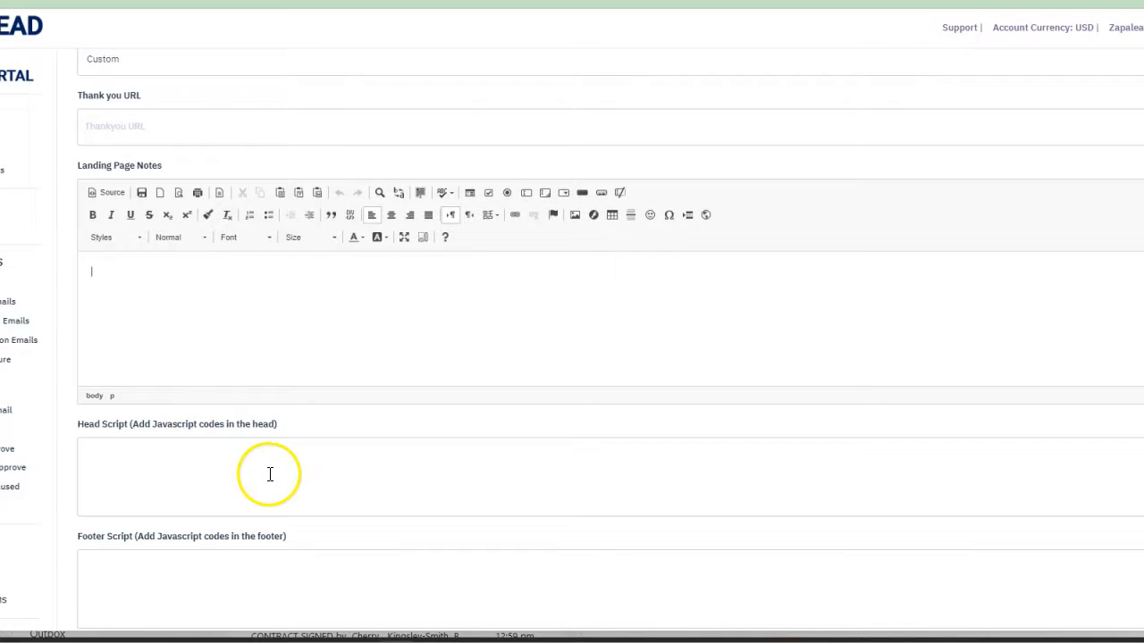
pyautogui.scroll(5, 270, 473)
pyautogui.scroll(5, 294, 276)
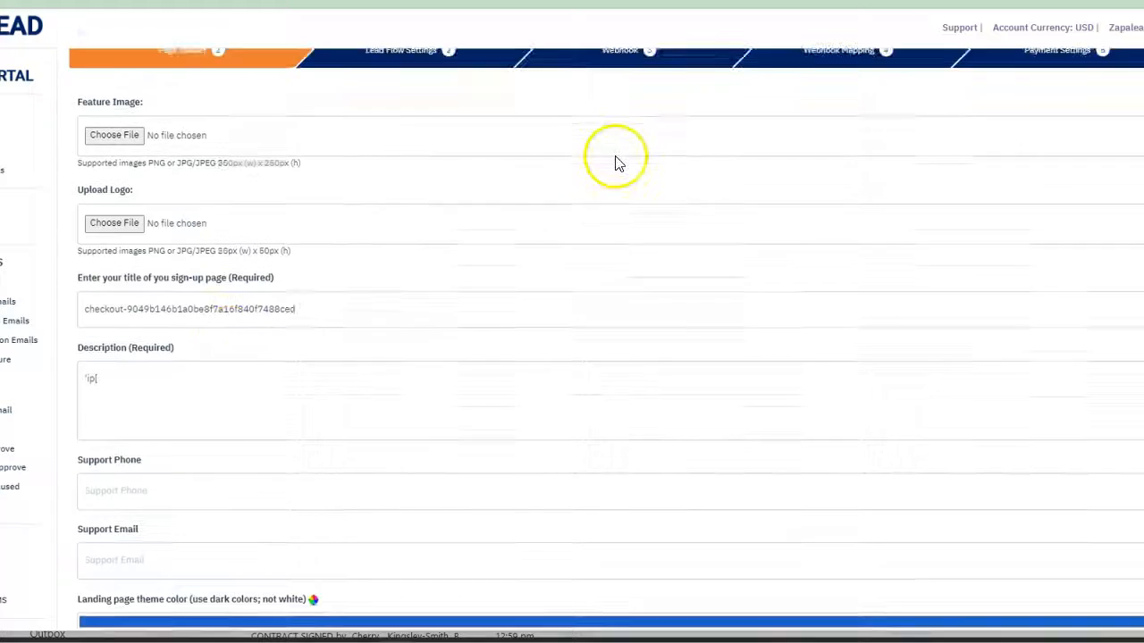
pyautogui.scroll(2, 614, 164)
pyautogui.scroll(-10, 705, 401)
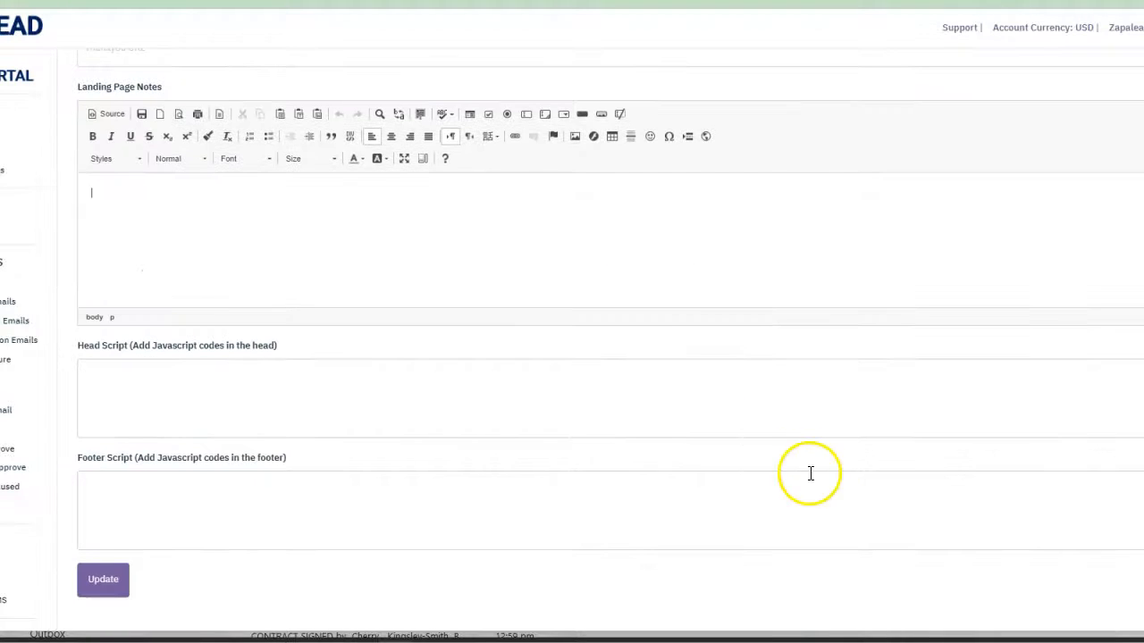
pyautogui.click(95, 582)
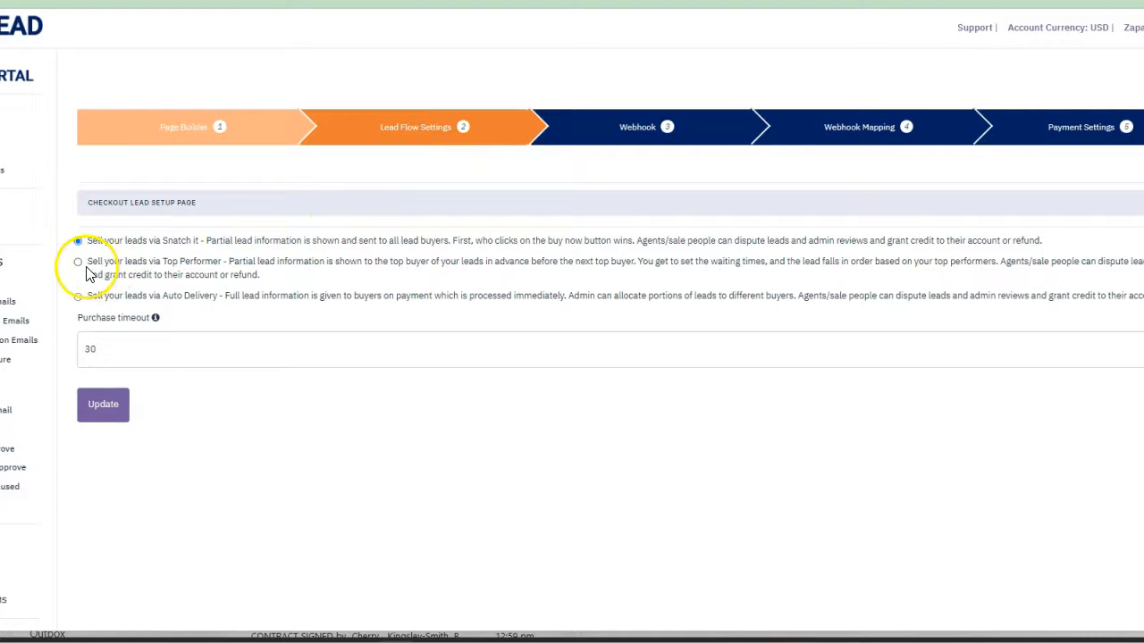
# - Choose Auto Delivery as the lead selling method and highlight the first sentence of its description
pyautogui.click(79, 298)
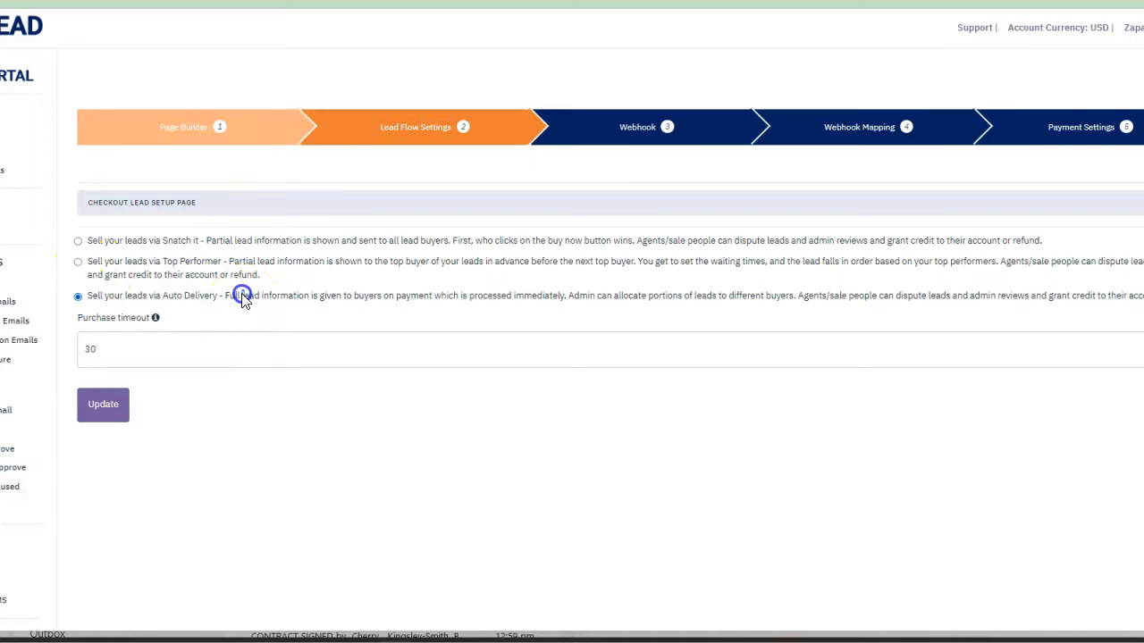
pyautogui.moveTo(230, 300); pyautogui.dragTo(301, 304)
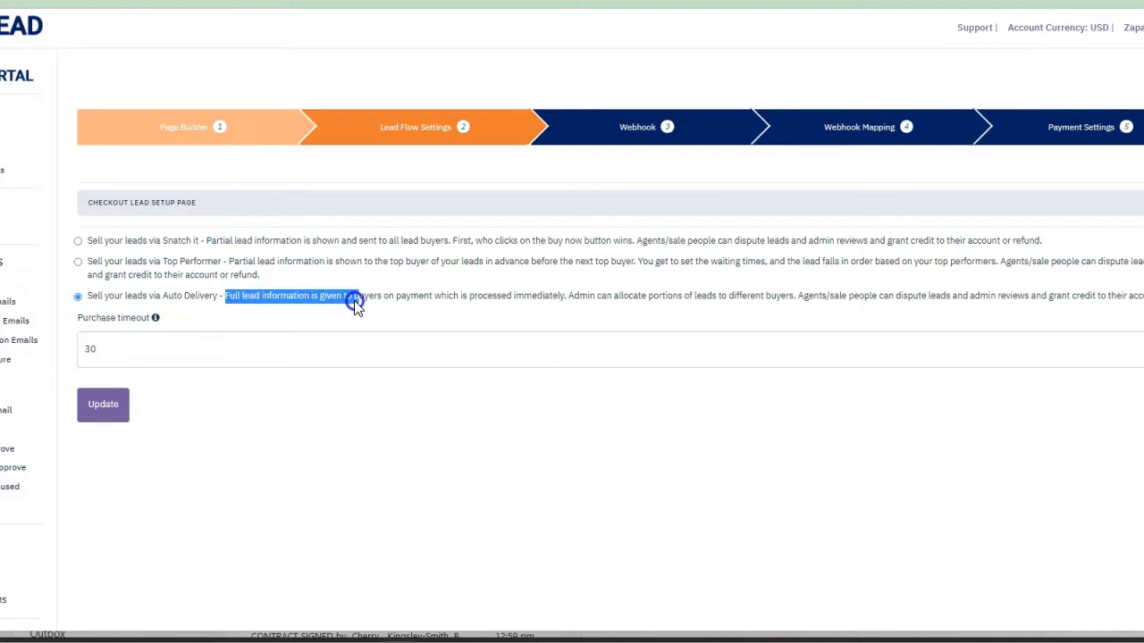
pyautogui.moveTo(408, 305); pyautogui.dragTo(476, 305)
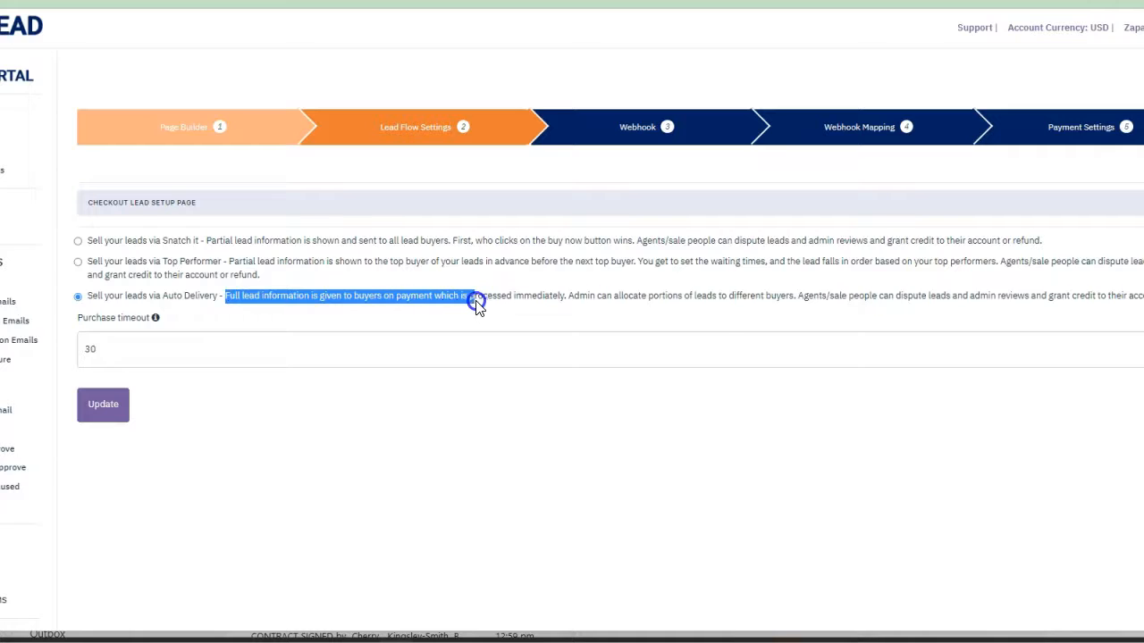
pyautogui.moveTo(563, 306); pyautogui.dragTo(565, 307)
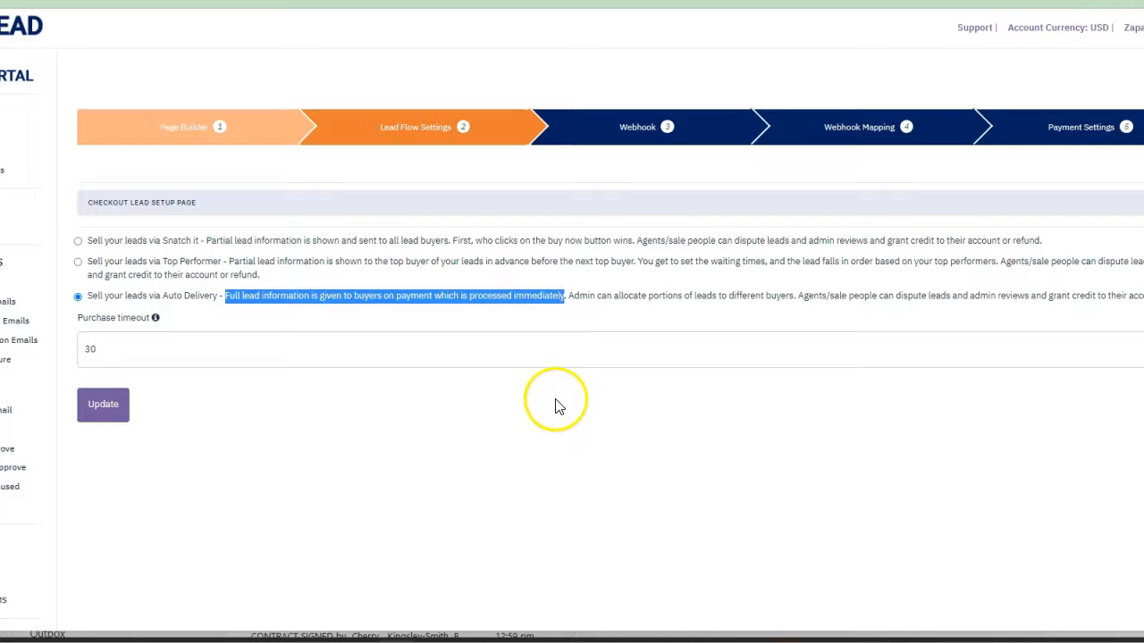
# - Choose Top Performer as the lead selling method and set Lead Gap waiting to 20
pyautogui.click(255, 260)
pyautogui.moveTo(263, 273); pyautogui.dragTo(149, 249)
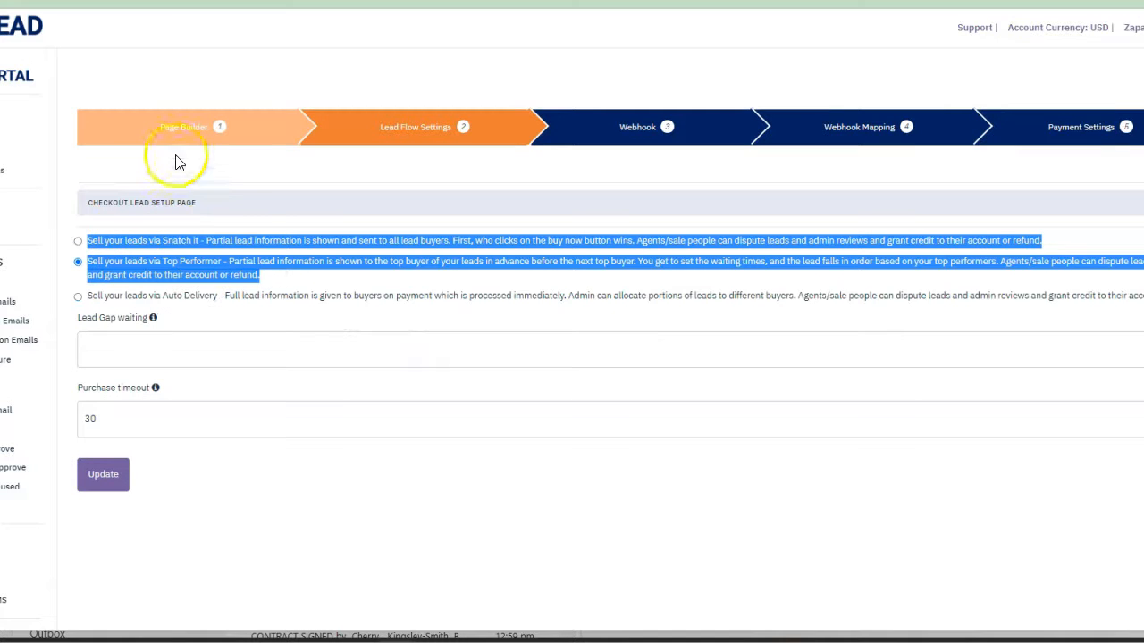
pyautogui.click(136, 348)
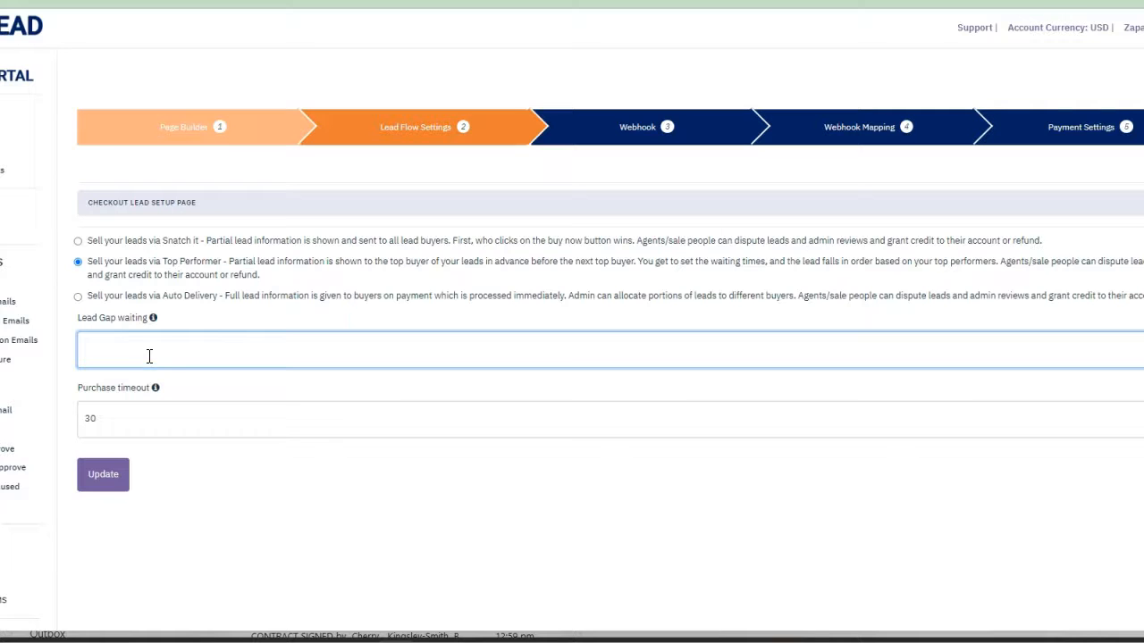
pyautogui.click(152, 319)
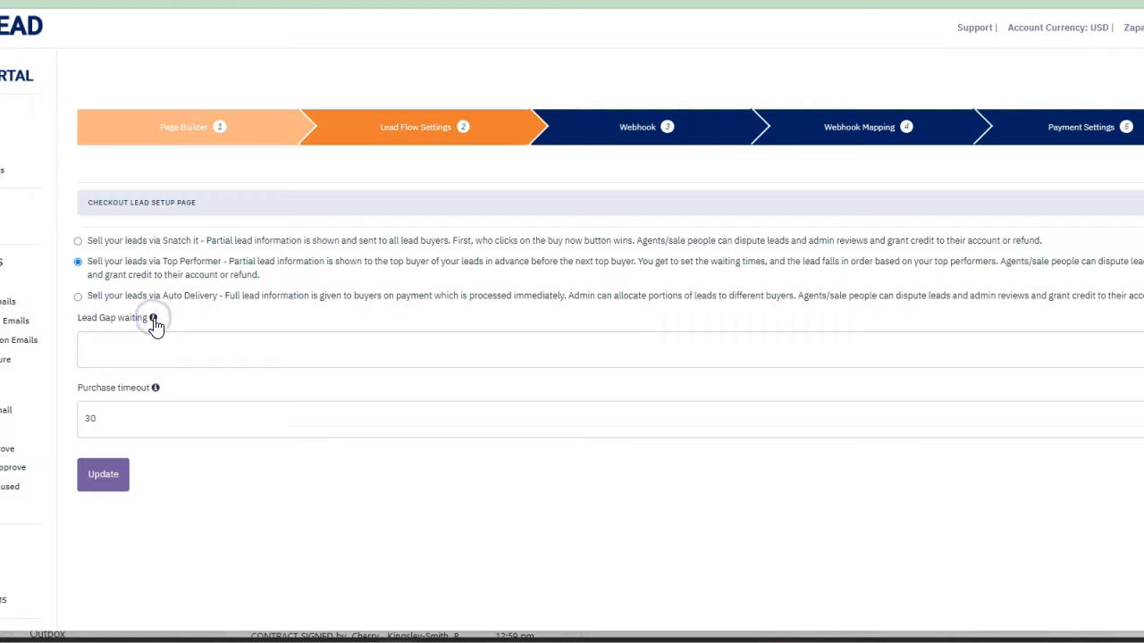
pyautogui.click(128, 347)
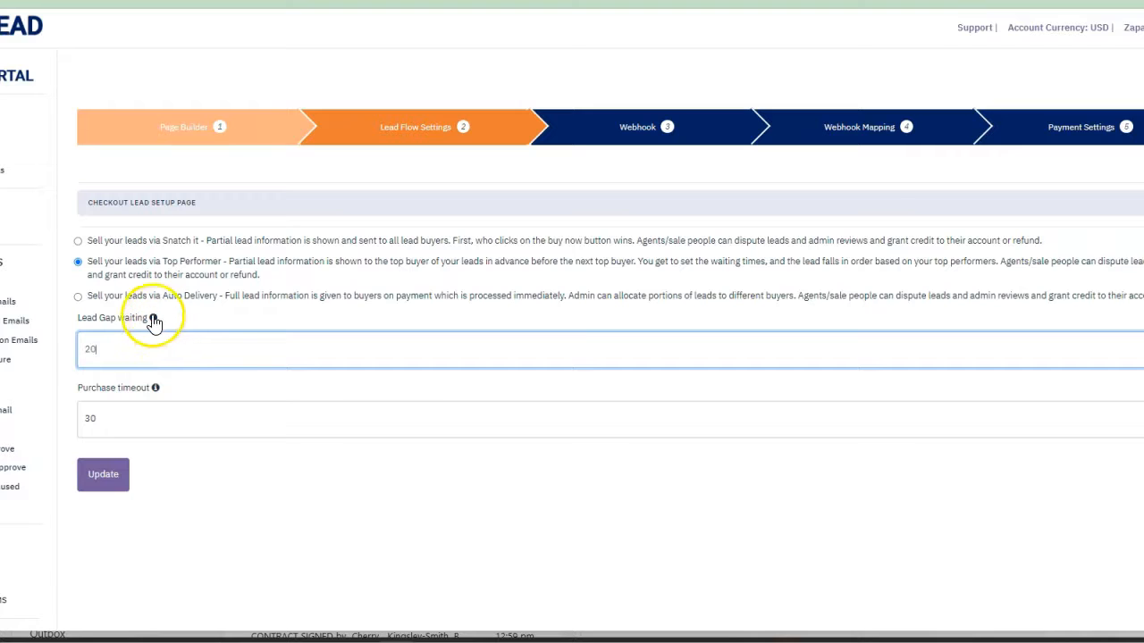
# - Save the Lead Flow Settings, and save the webhook with the title "ABC" and My Great Leads as its checkout
pyautogui.moveTo(106, 422); pyautogui.dragTo(82, 420)
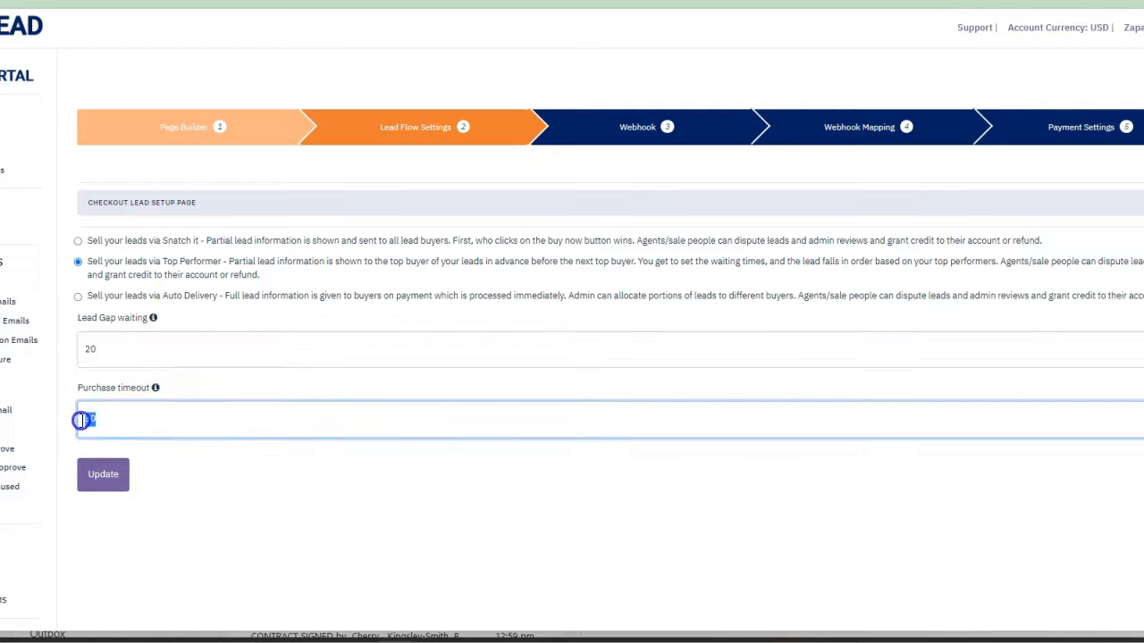
pyautogui.click(116, 477)
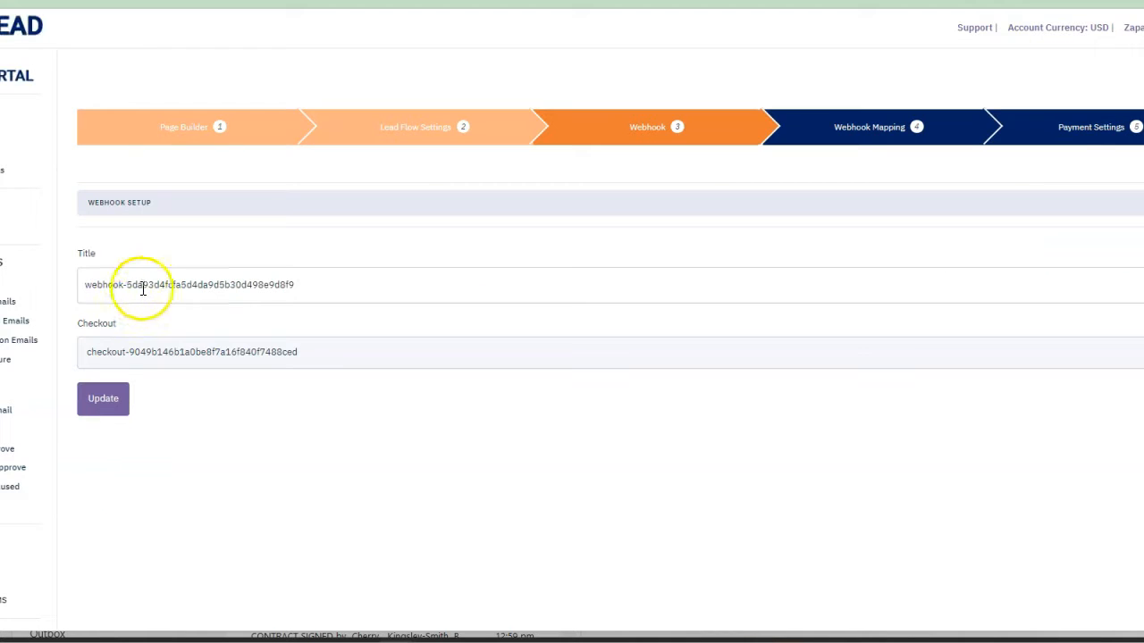
pyautogui.tripleClick(145, 289)
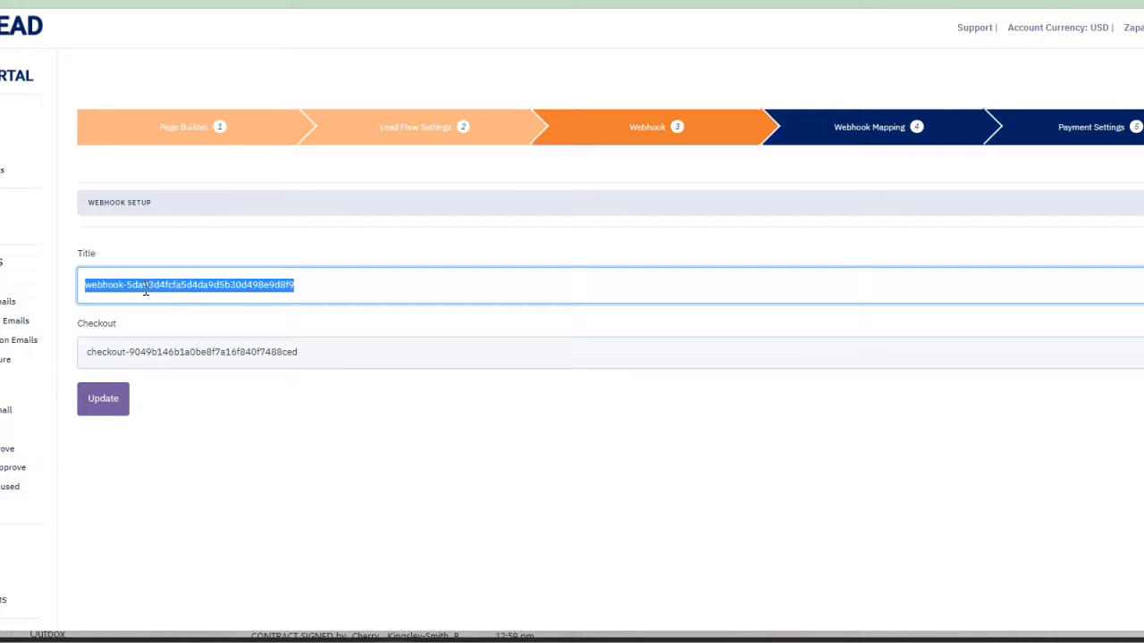
pyautogui.write('ABC')
pyautogui.click(146, 353)
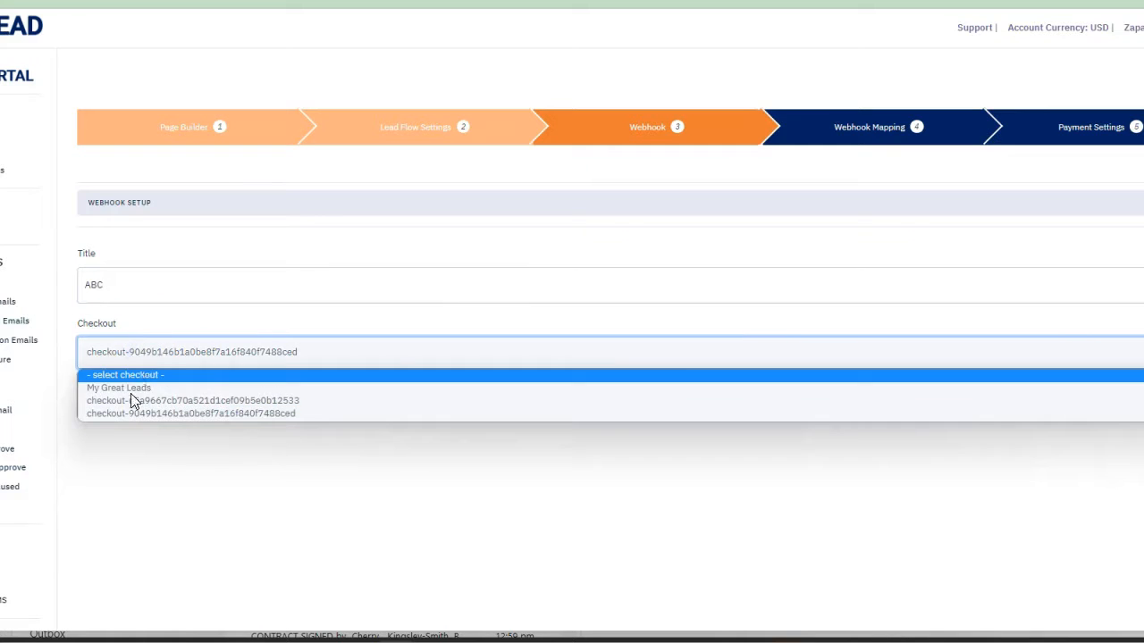
pyautogui.click(133, 388)
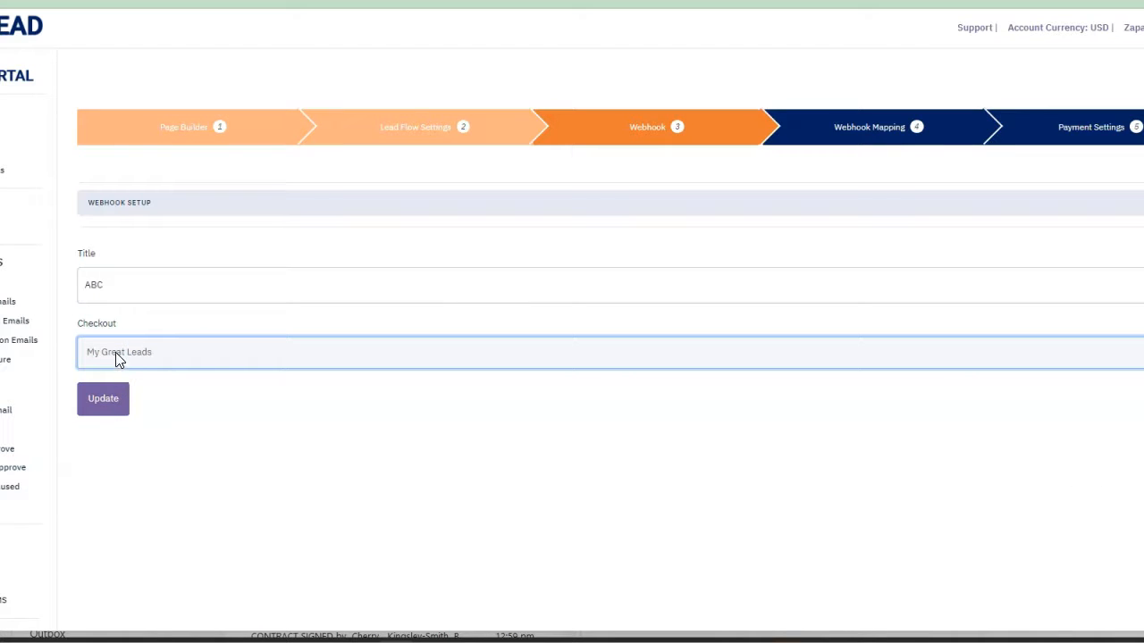
pyautogui.click(107, 409)
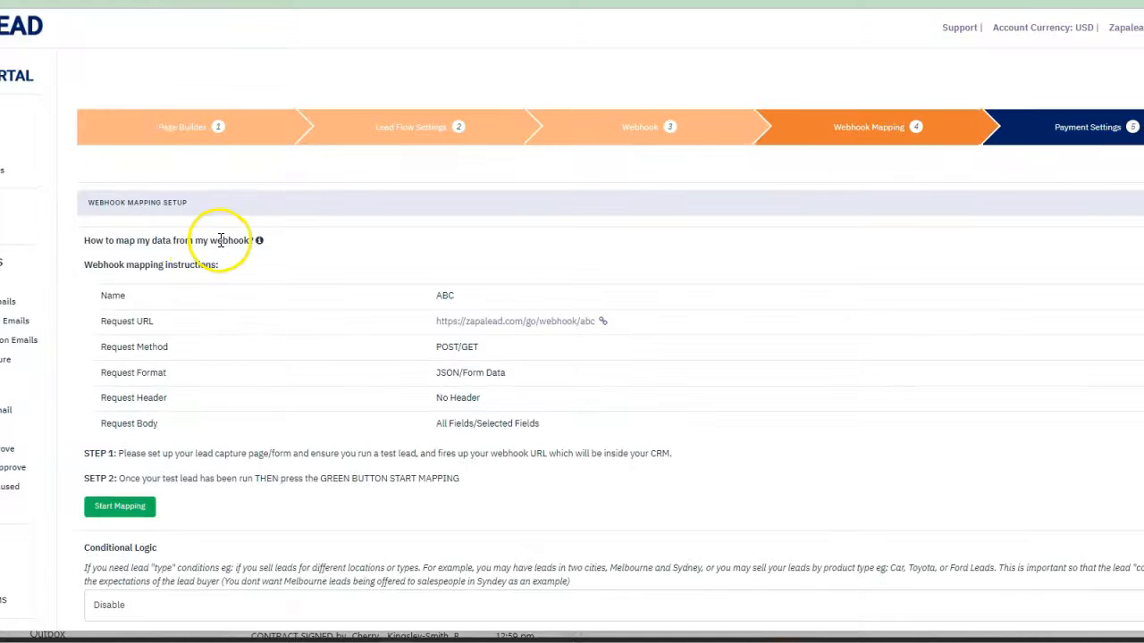
# - Start mapping for the ABC webhook, send test data and bring up its Data Mapping fields
pyautogui.scroll(-1, 238, 288)
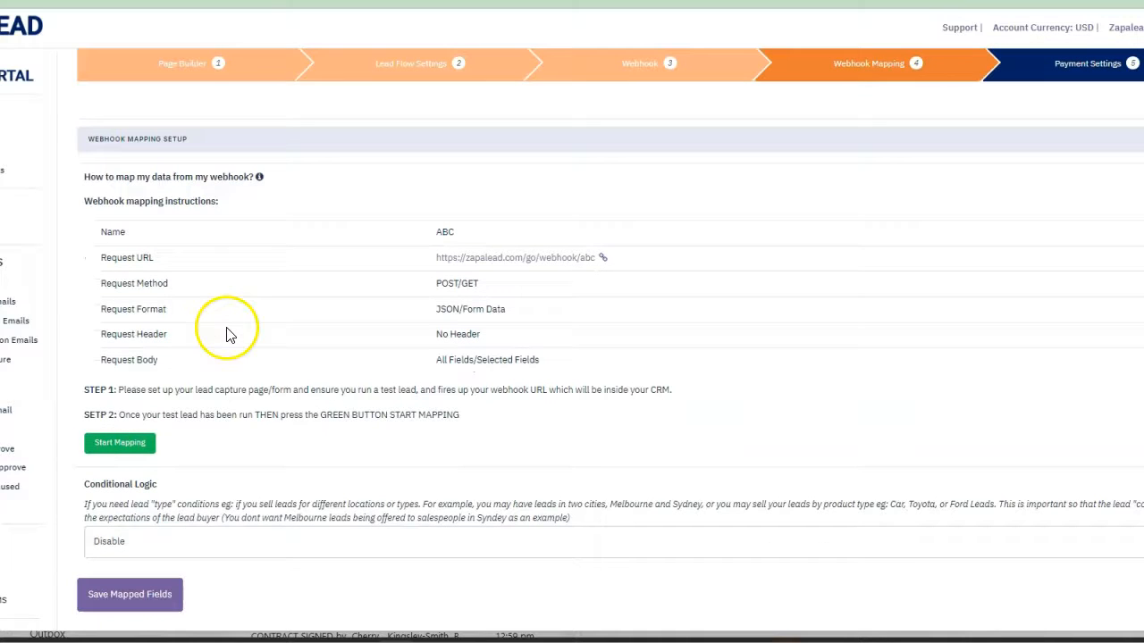
pyautogui.click(103, 453)
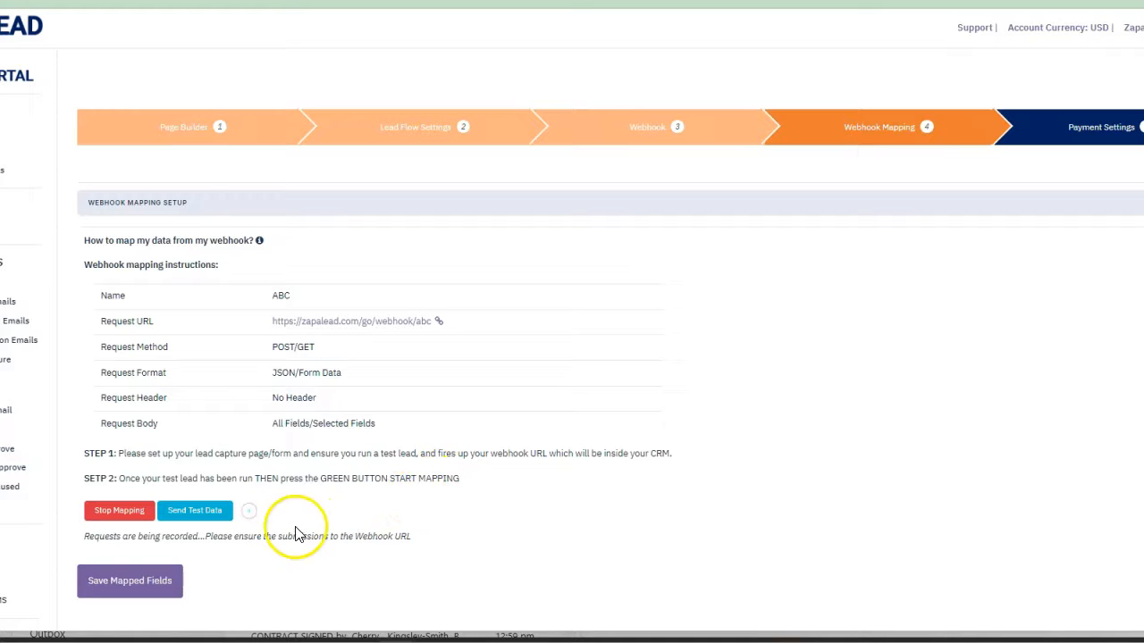
pyautogui.click(226, 517)
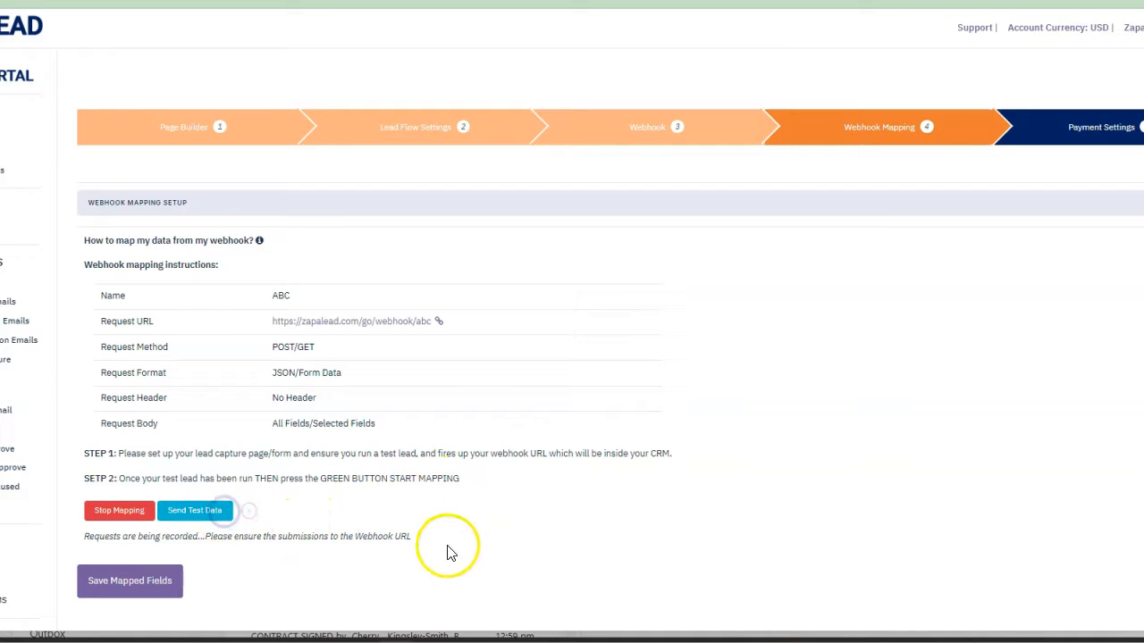
pyautogui.scroll(-4, 319, 554)
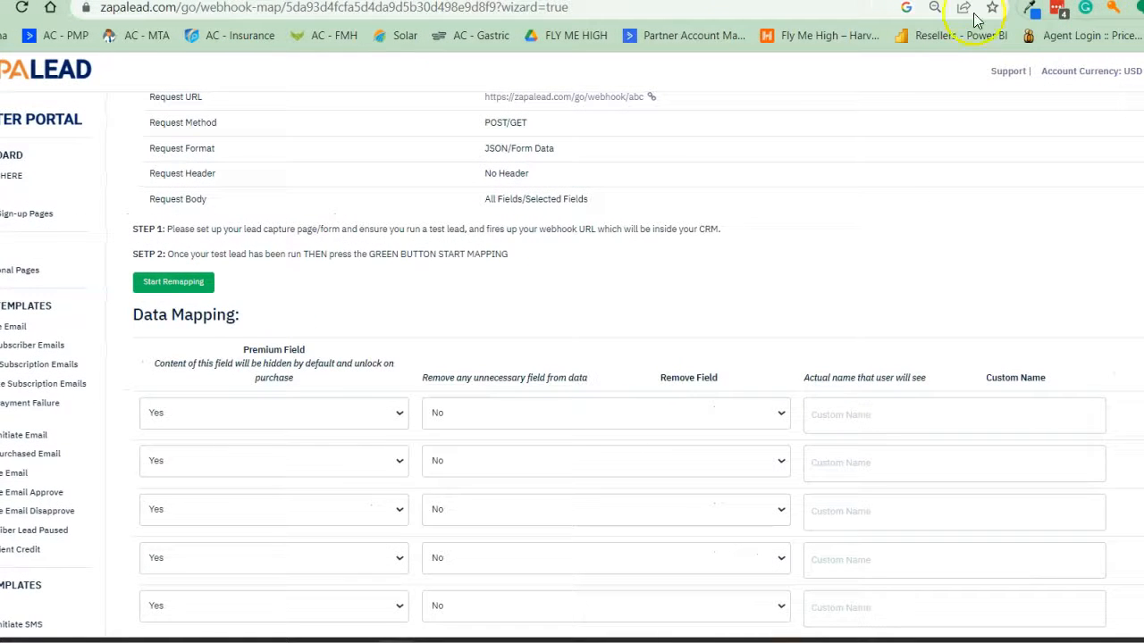
# - Restart the data mapping of the ABC webhook and try to save the mapped fields
pyautogui.click(211, 281)
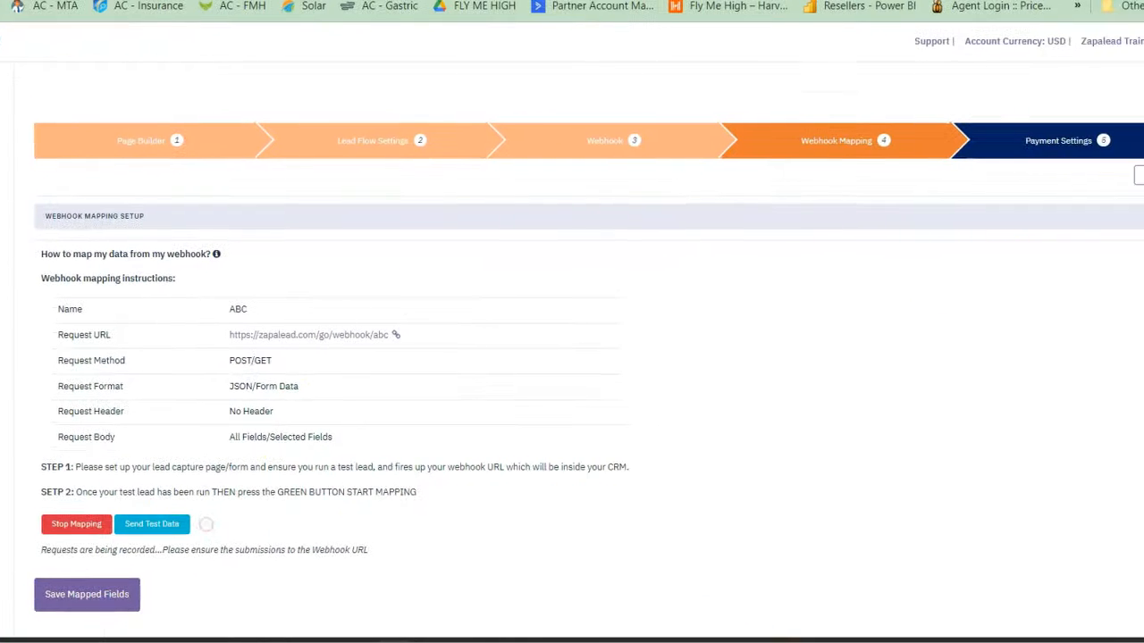
pyautogui.click(92, 595)
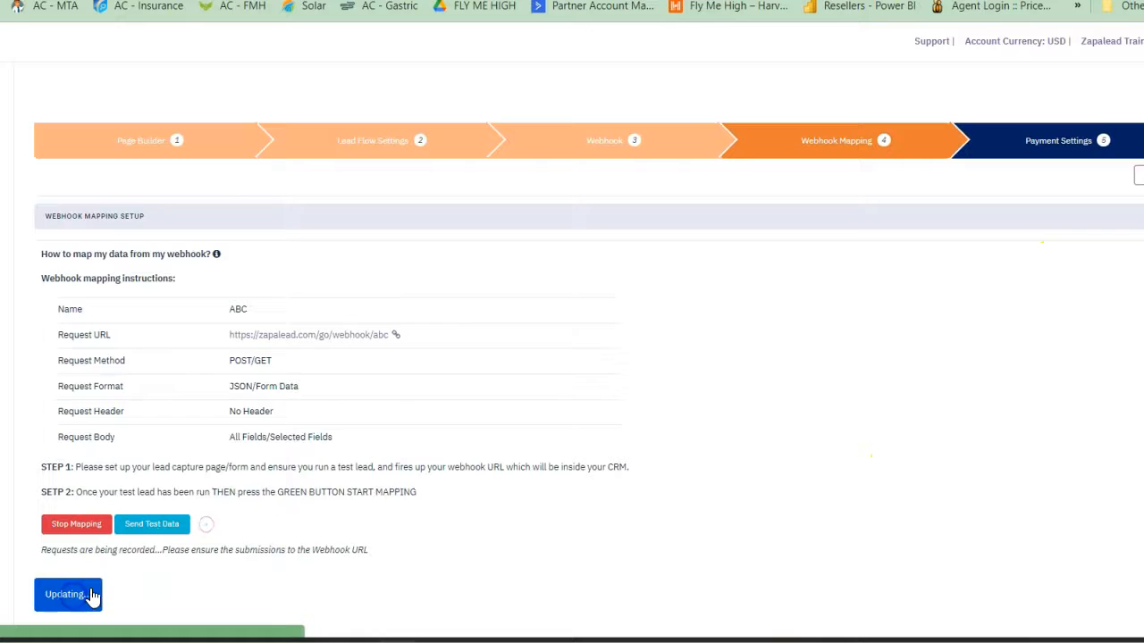
pyautogui.scroll(-2, 77, 549)
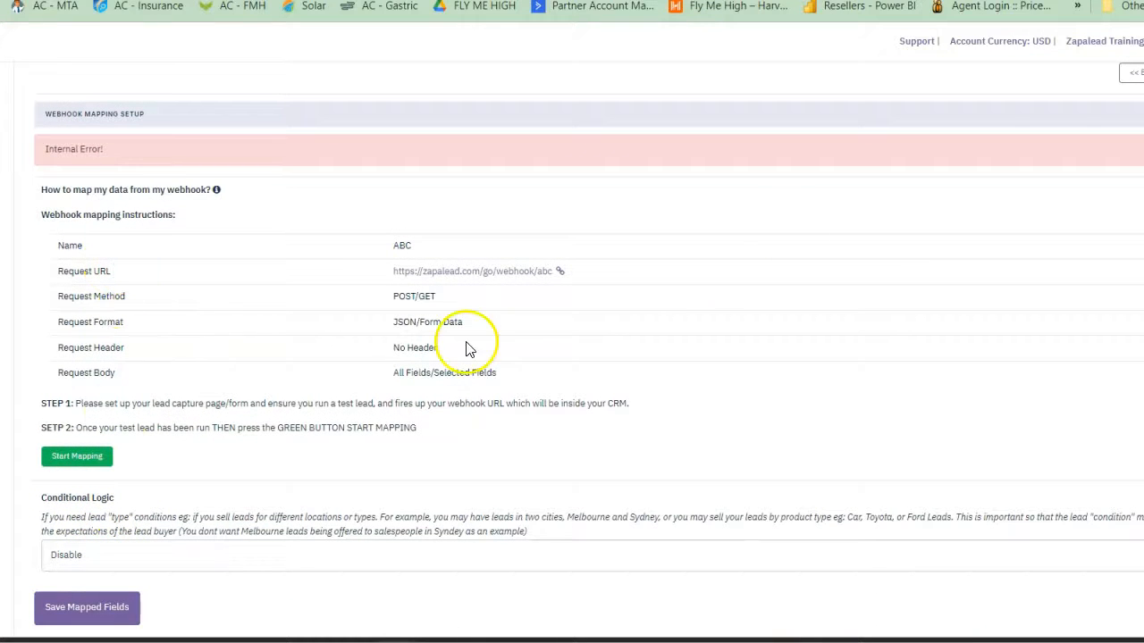
pyautogui.scroll(1, 513, 483)
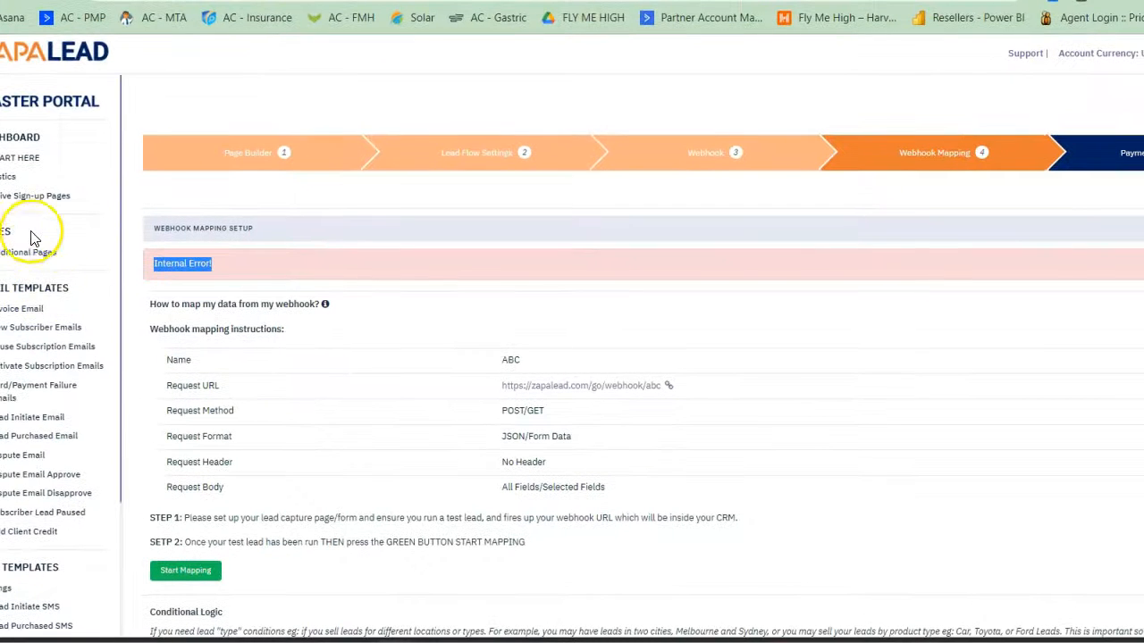
# - Look at the Stripe API setup of the My Great Leads checkout and return to the checkouts overview
pyautogui.click(20, 163)
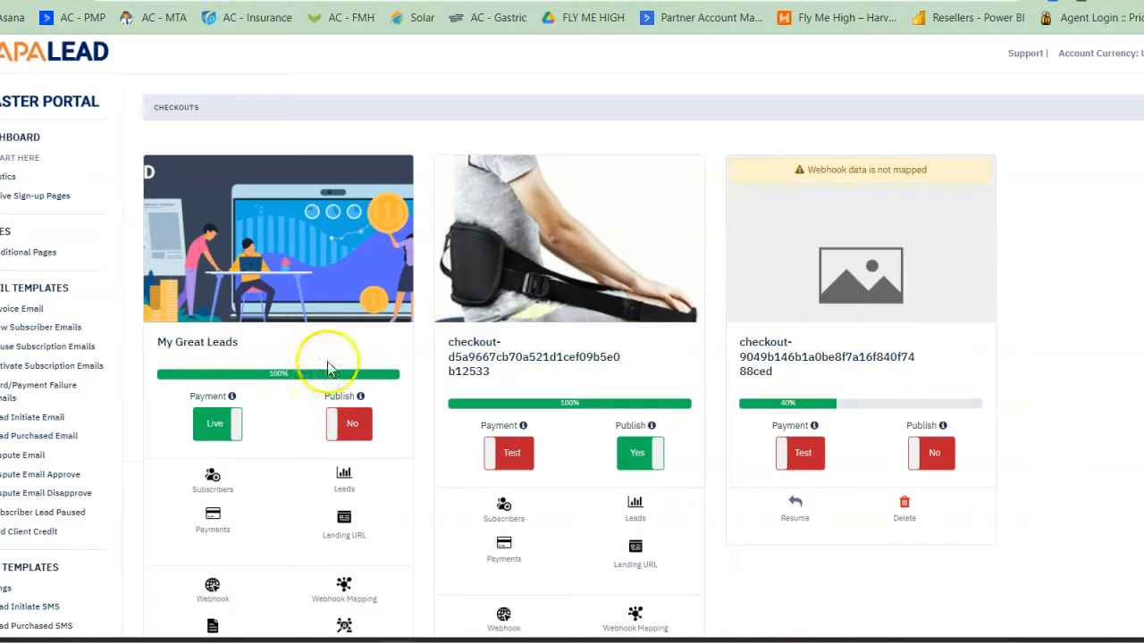
pyautogui.scroll(-1, 339, 528)
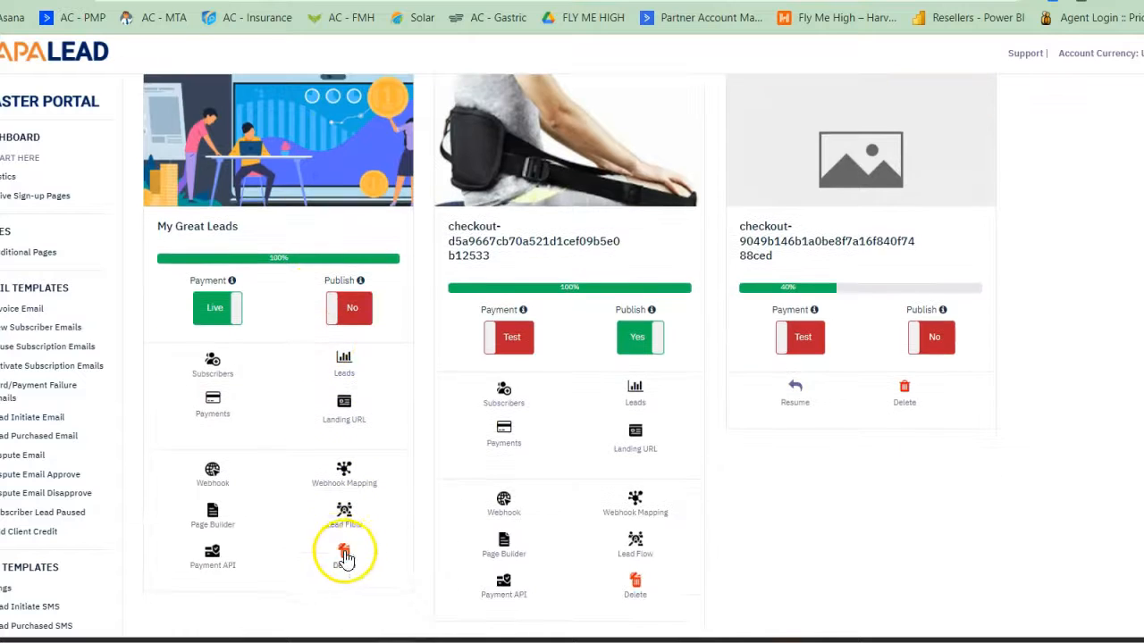
pyautogui.click(211, 570)
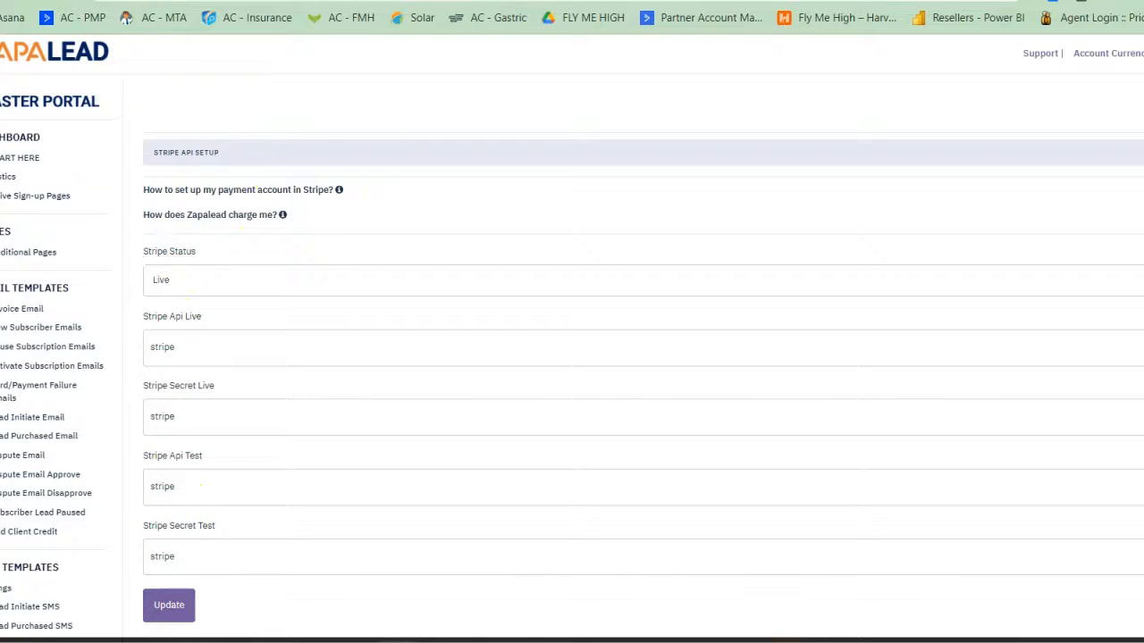
pyautogui.hotkey('alt', 'Left')
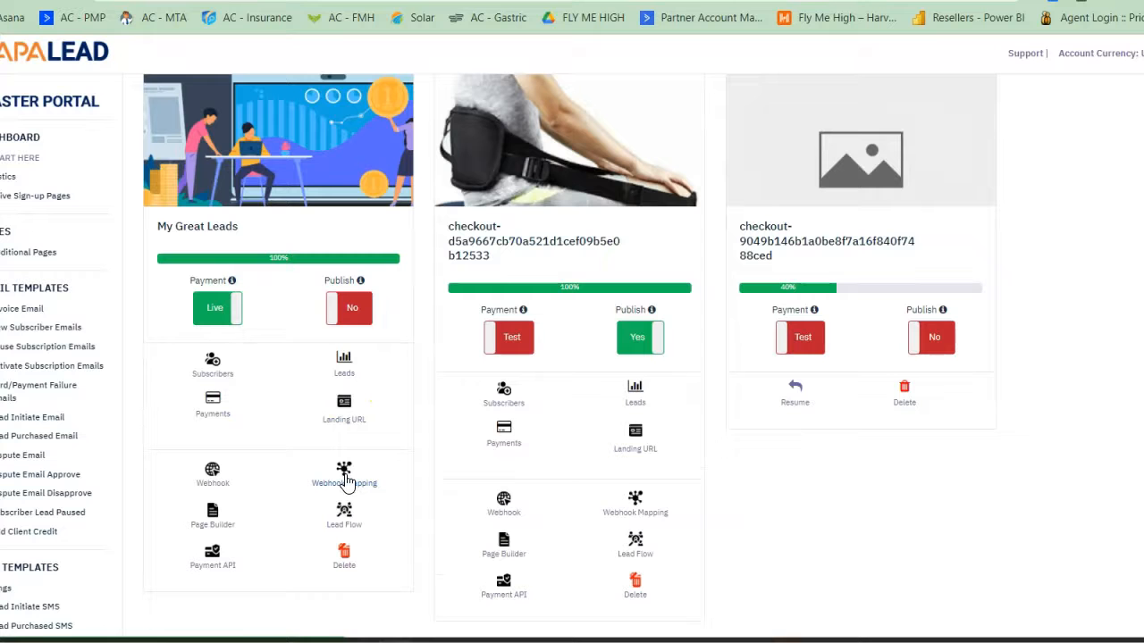
# - Open the webhook mapping of My Great Leads, accepting the remap warning, review its data fields and save them
pyautogui.click(346, 480)
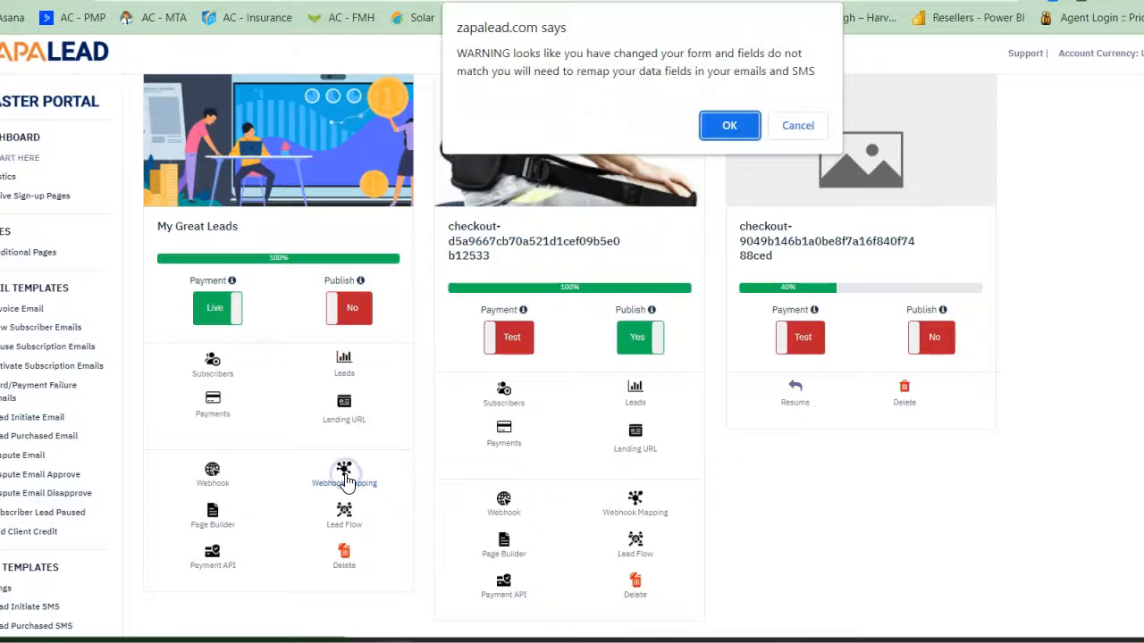
pyautogui.click(726, 130)
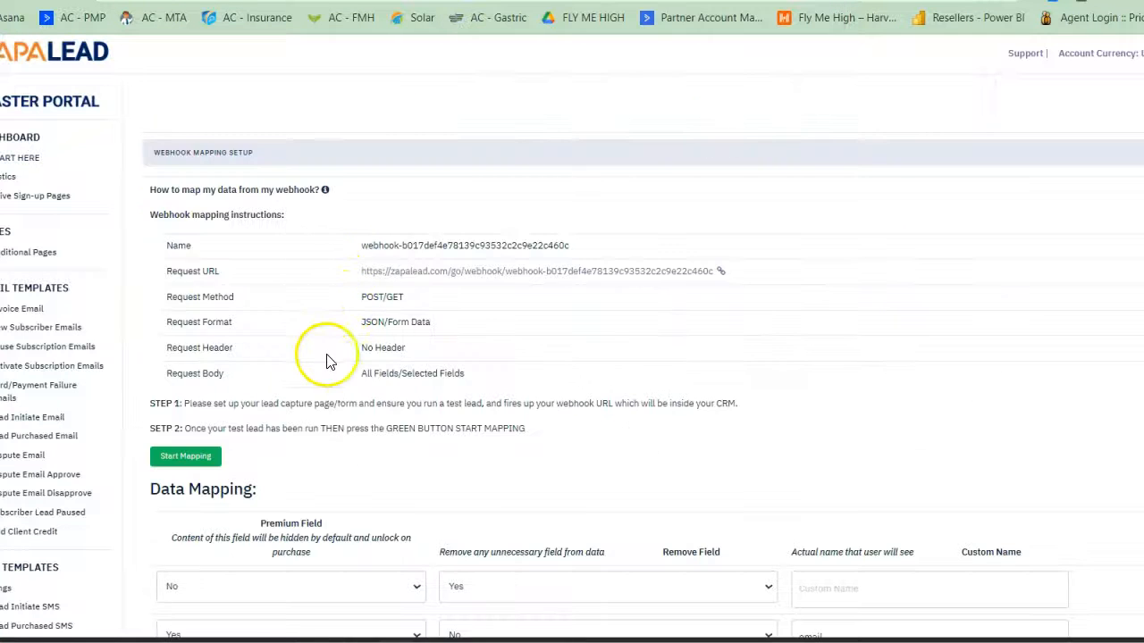
pyautogui.scroll(-6, 339, 357)
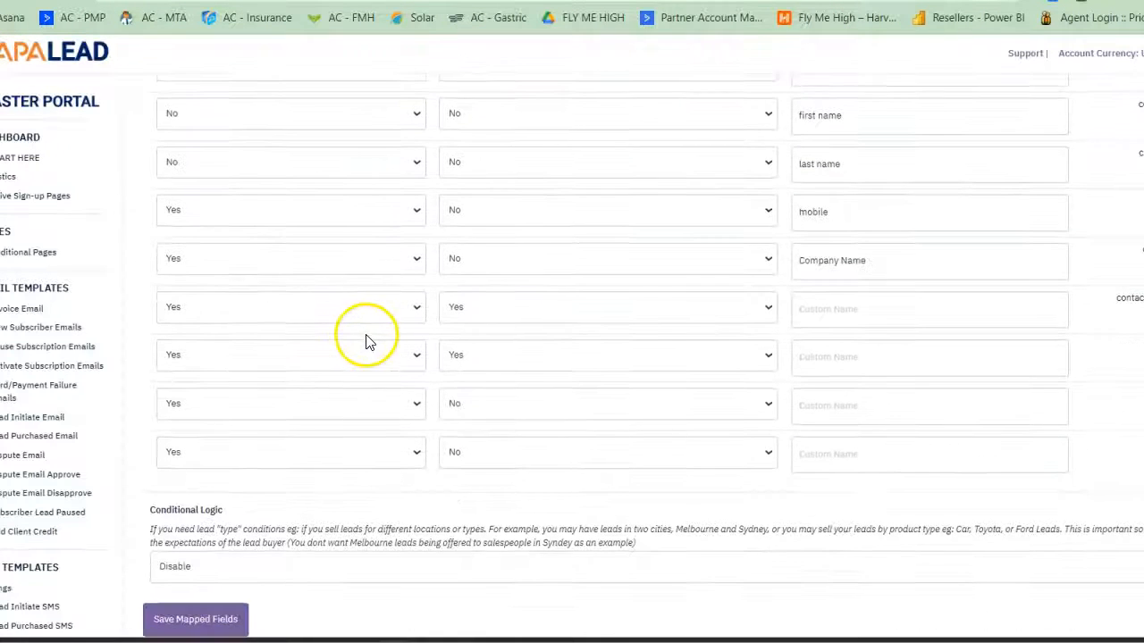
pyautogui.scroll(3, 376, 338)
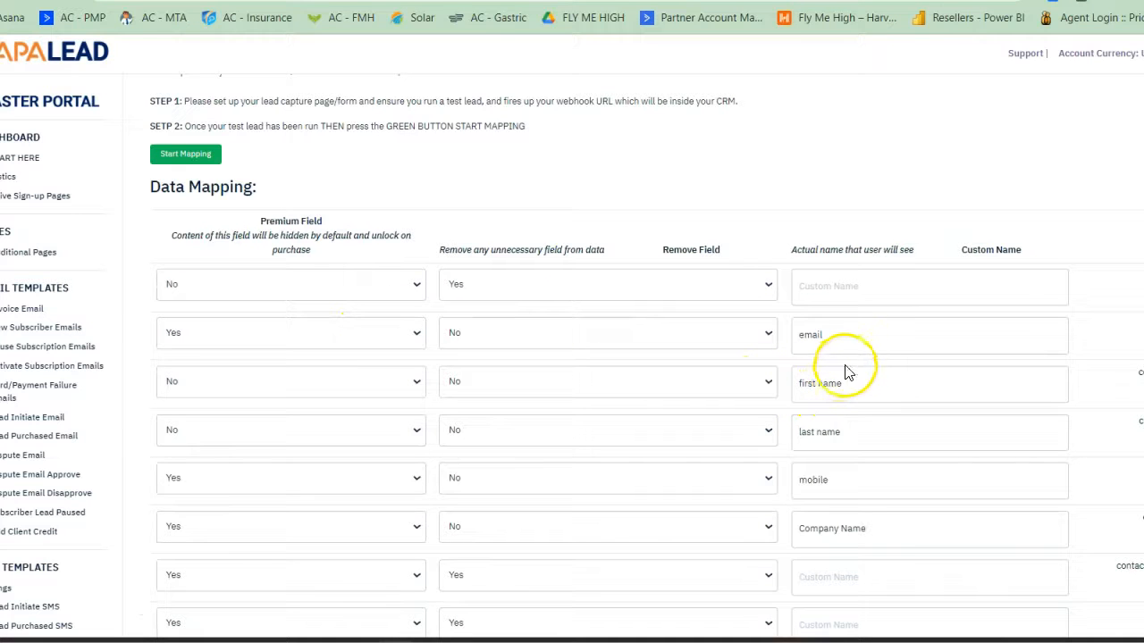
pyautogui.moveTo(835, 341); pyautogui.dragTo(802, 340)
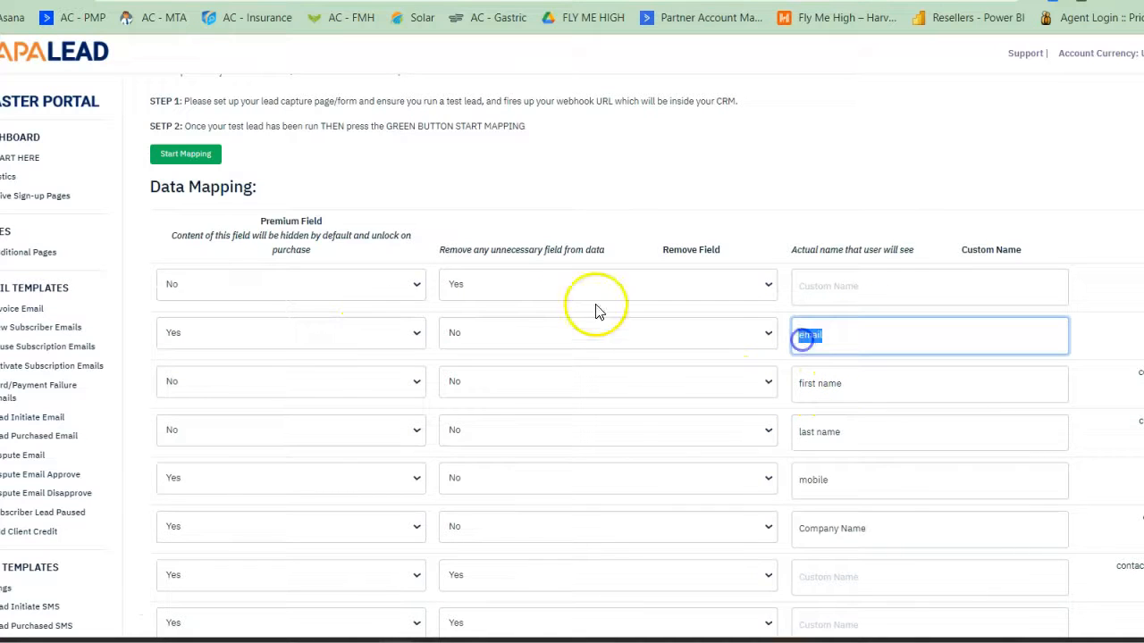
pyautogui.scroll(-3, 362, 411)
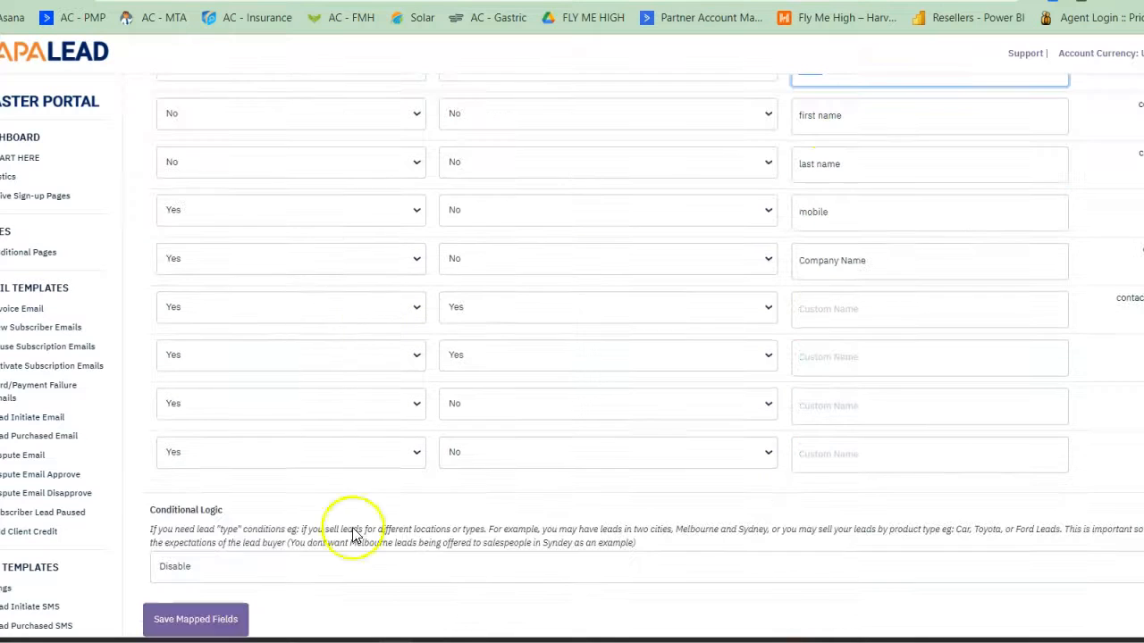
pyautogui.click(220, 626)
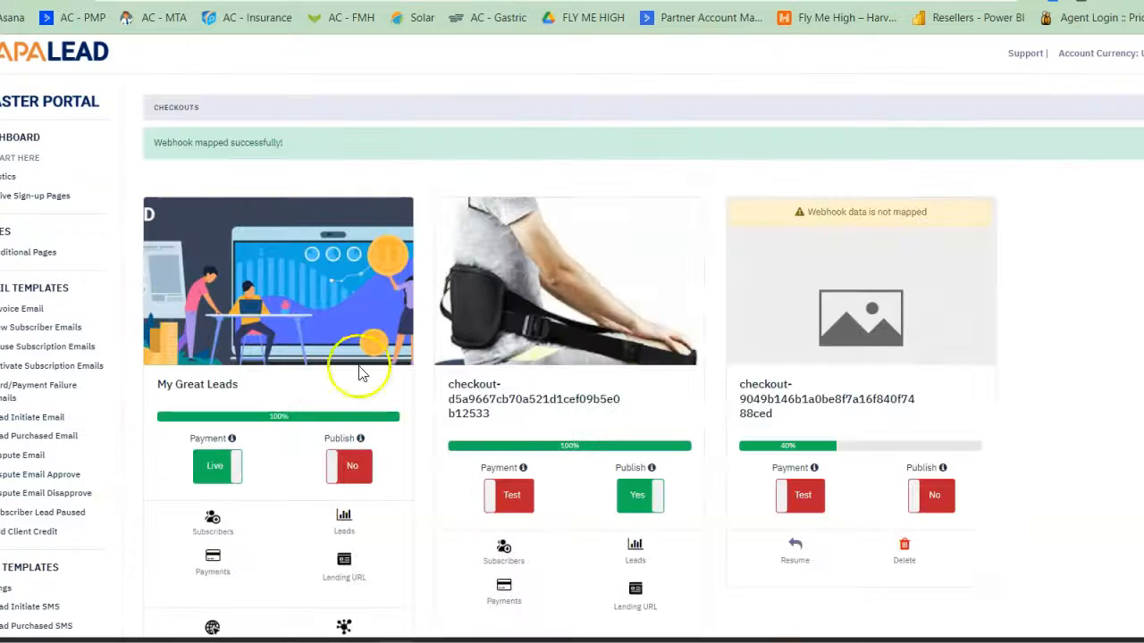
# - Switch Publish to Yes for the My Great Leads checkout
pyautogui.click(350, 466)
pyautogui.scroll(-2, 349, 487)
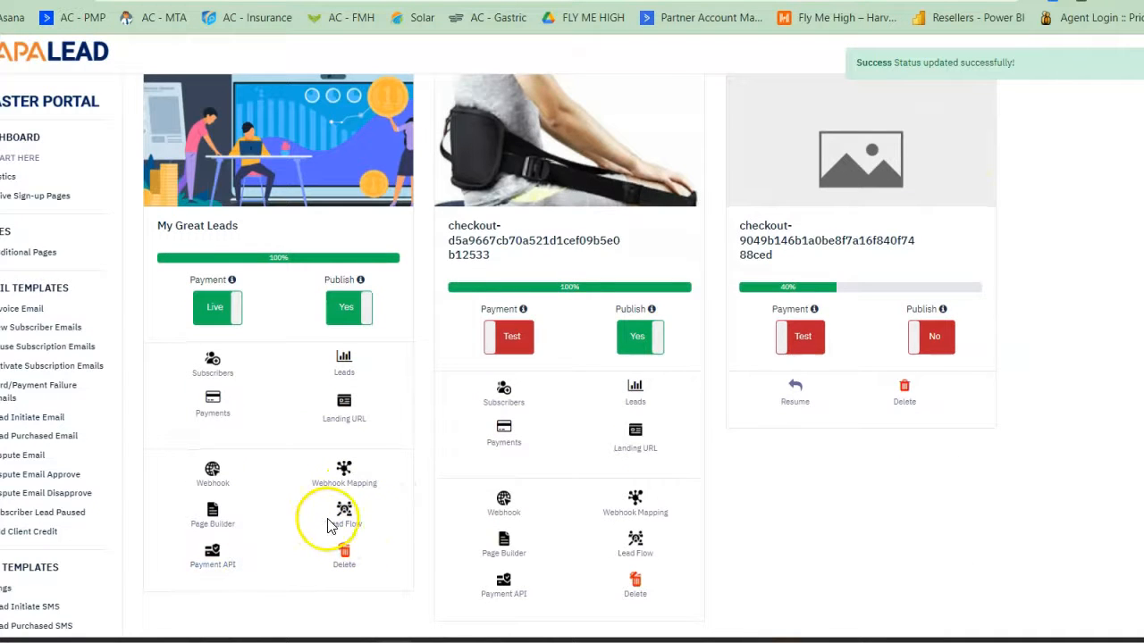
pyautogui.scroll(2, 291, 357)
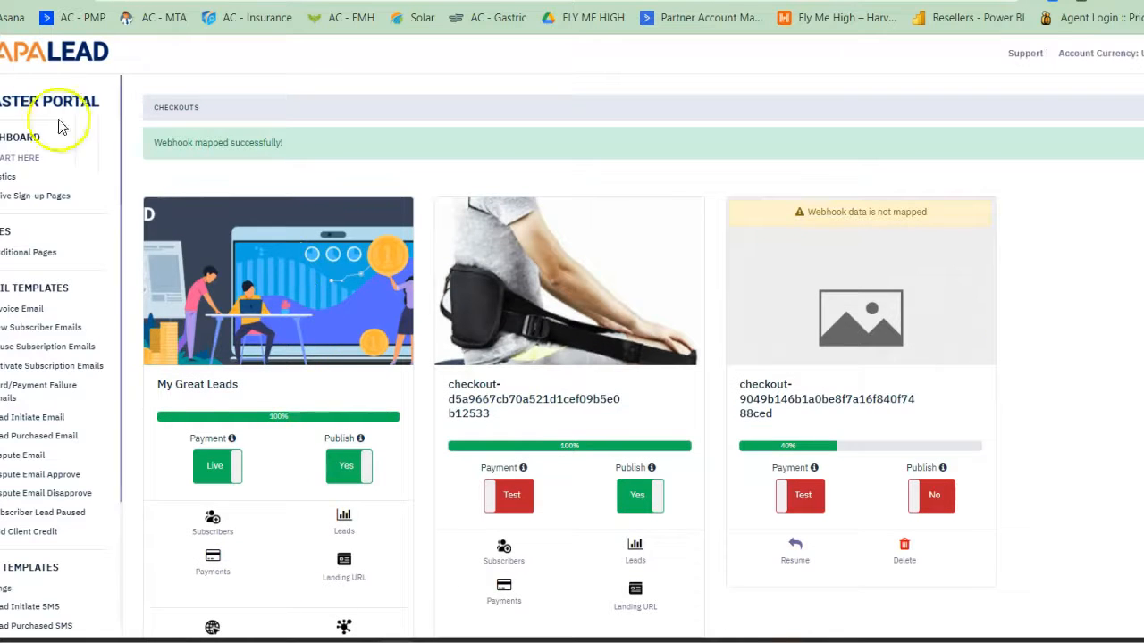
# - Copy the landing URL of My Great Leads and open it in a new browser tab
pyautogui.scroll(-1, 357, 473)
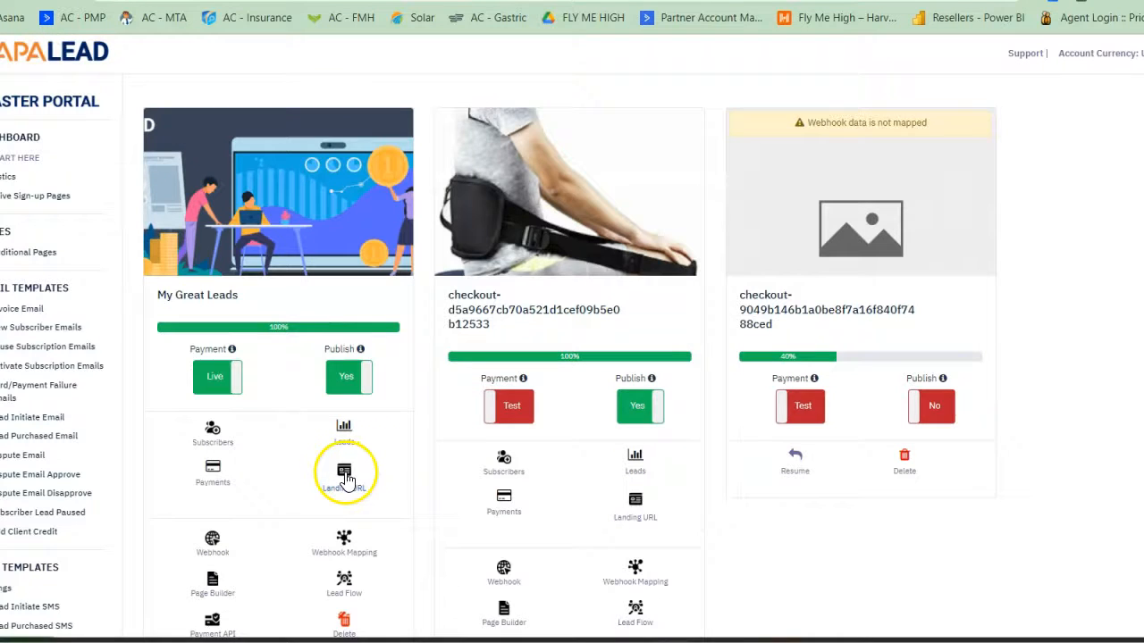
pyautogui.click(345, 479)
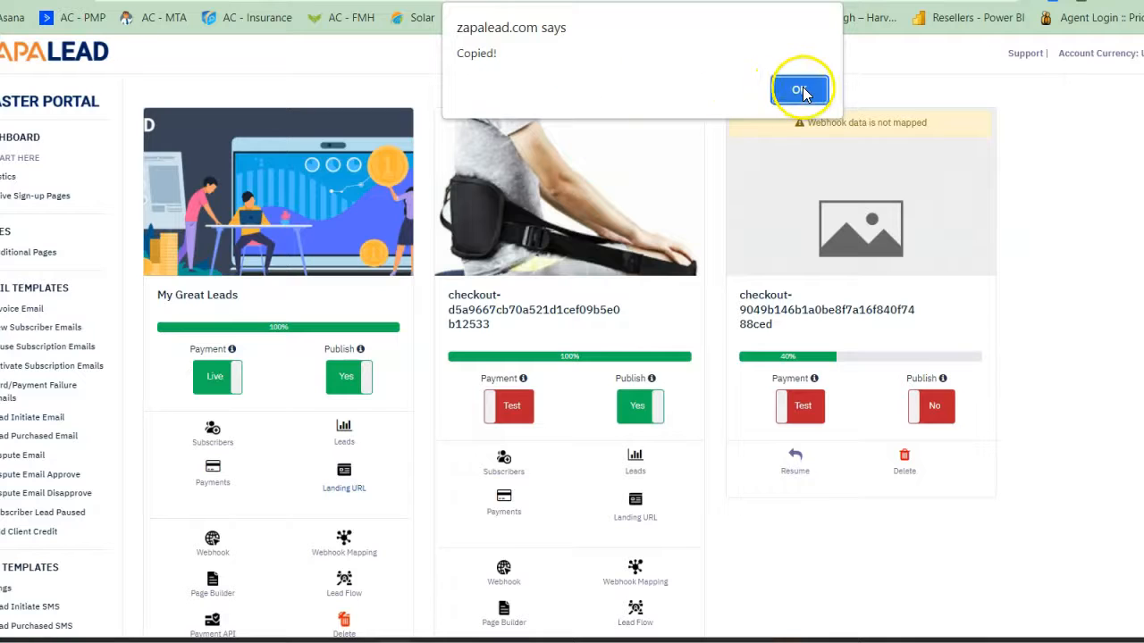
pyautogui.press('Return')
pyautogui.hotkey('ctrl', 't')
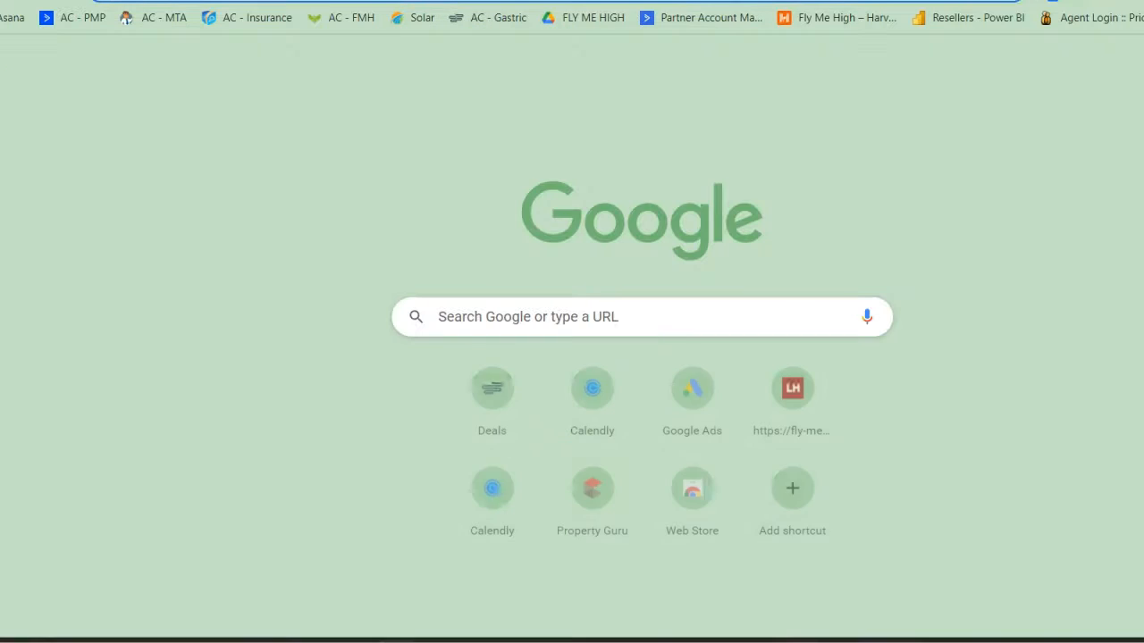
pyautogui.rightClick(432, 1)
pyautogui.click(492, 107)
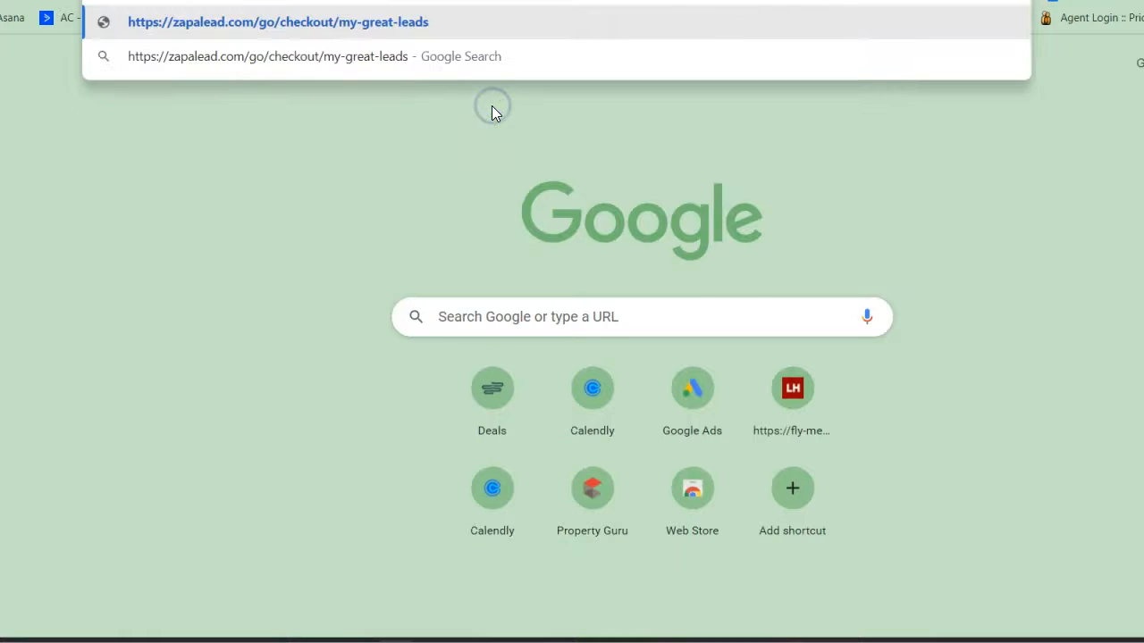
pyautogui.press('Return')
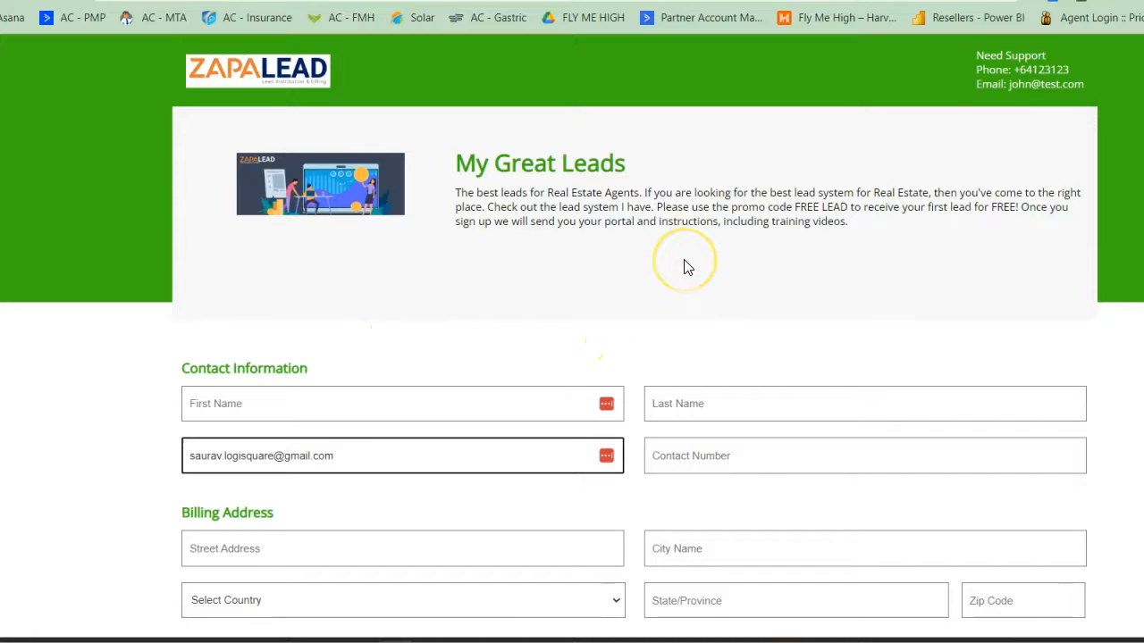
# - Look over the My Great Leads landing page from its description to the credit card section, and return to the checkouts overview
pyautogui.scroll(-2, 685, 260)
pyautogui.scroll(2, 684, 260)
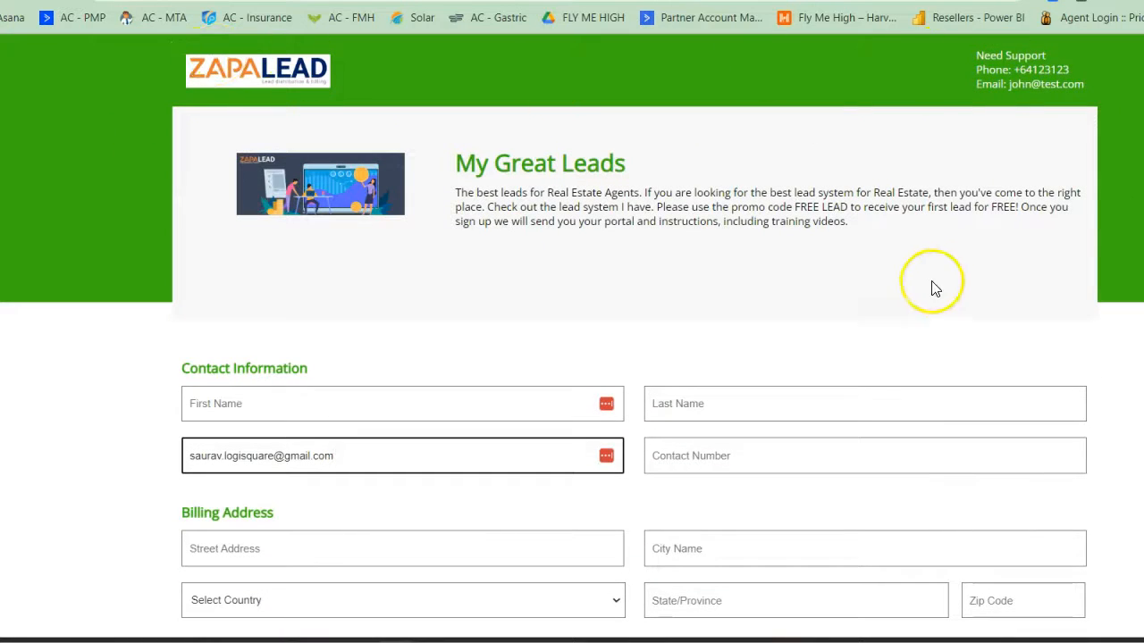
pyautogui.middleClick(1066, 331)
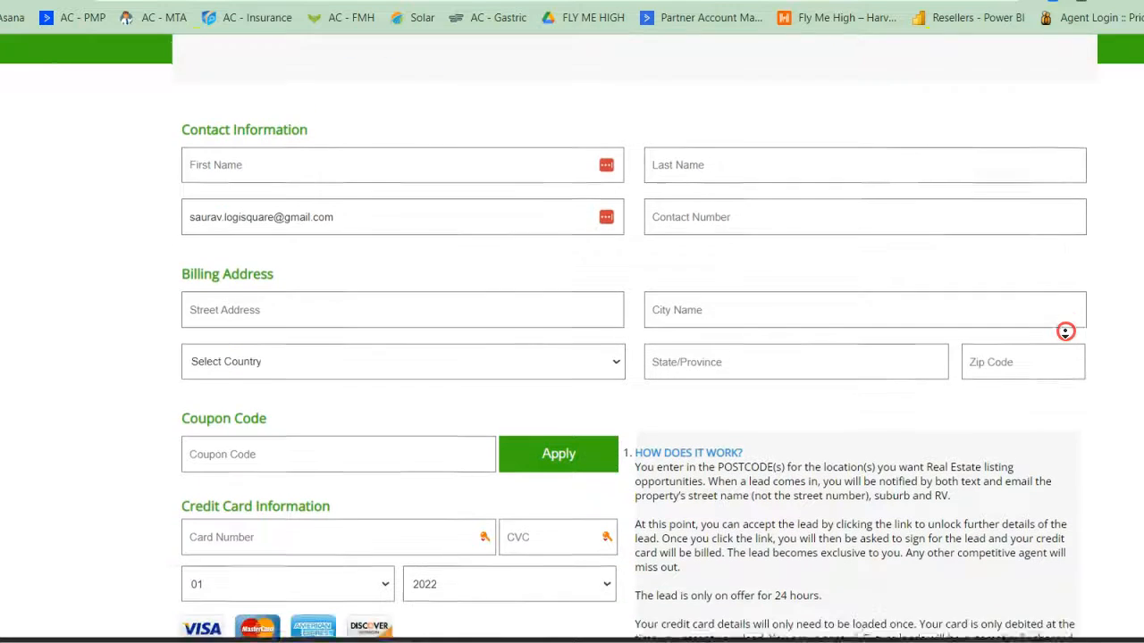
pyautogui.scroll(3, 1010, 324)
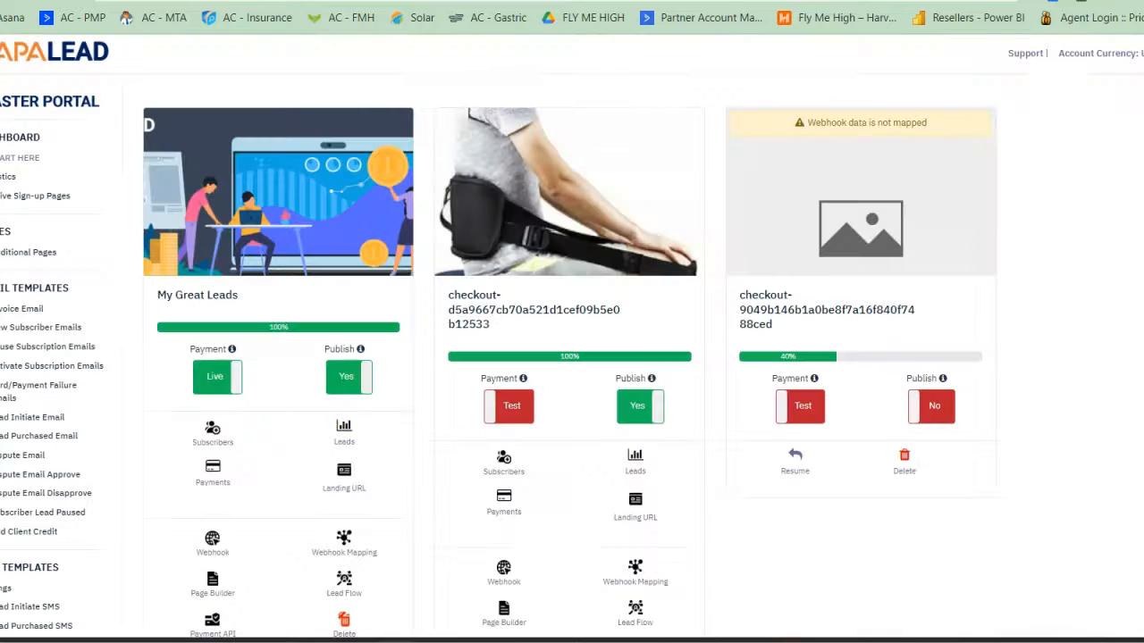
# - Open the webhook mapping of My Great Leads, accepting the remap warning, and enable its conditional logic
pyautogui.click(344, 547)
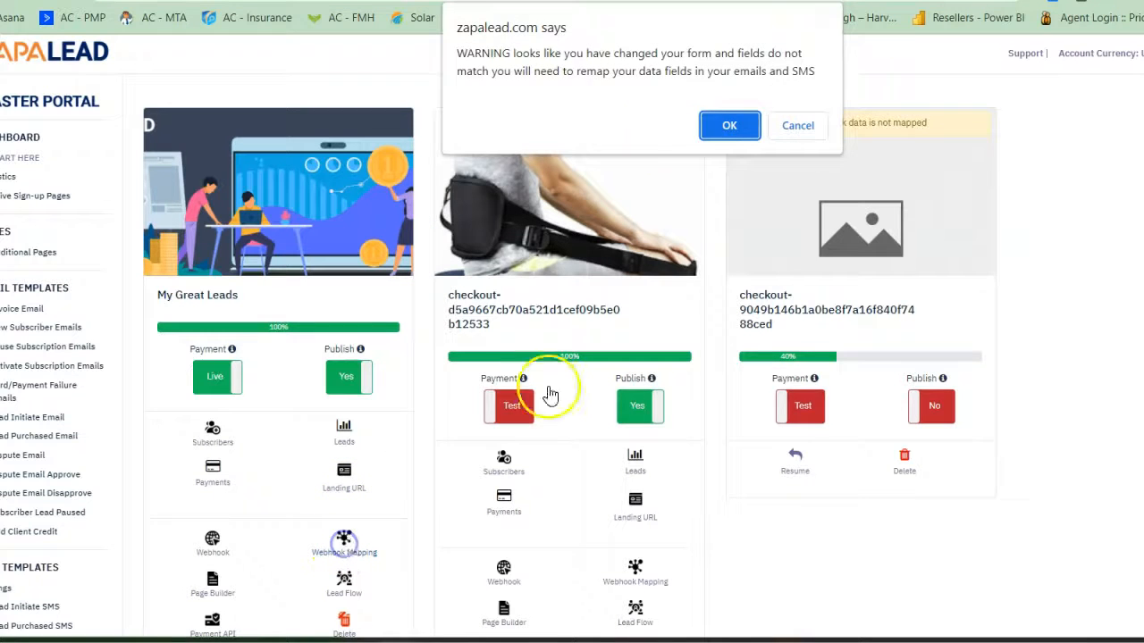
pyautogui.click(729, 122)
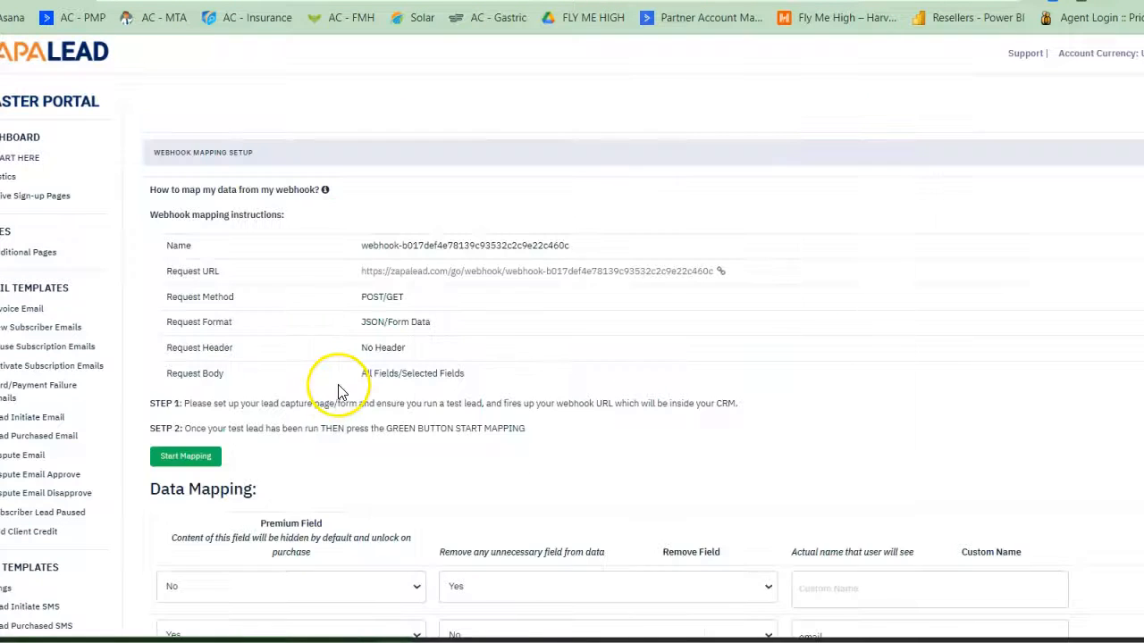
pyautogui.scroll(-6, 340, 388)
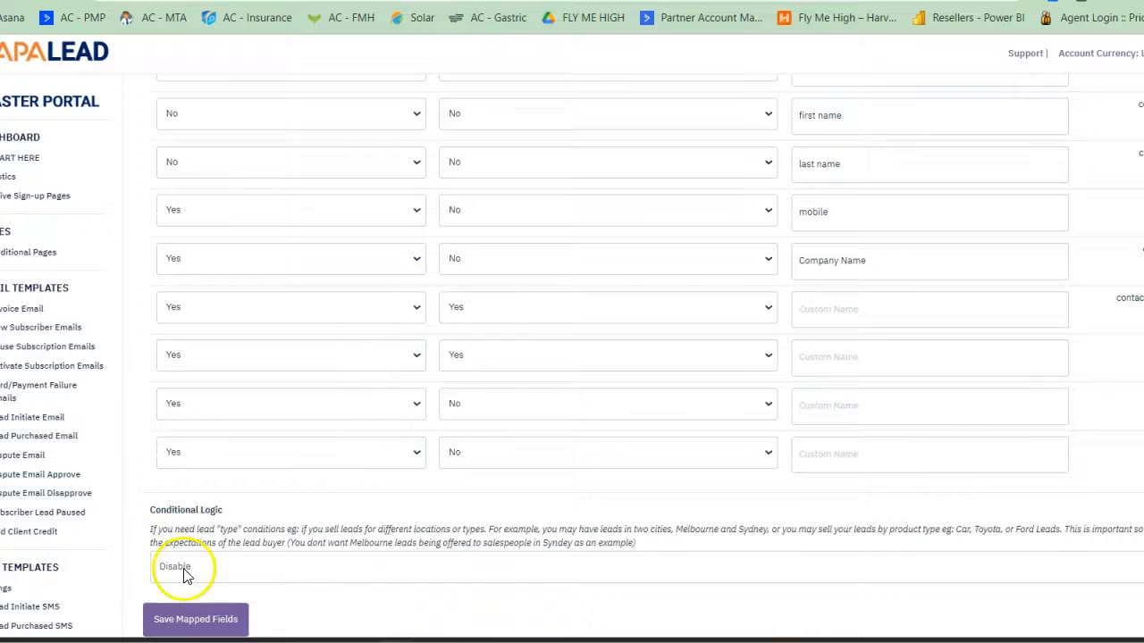
pyautogui.click(169, 569)
pyautogui.click(217, 600)
pyautogui.scroll(-1, 347, 423)
pyautogui.scroll(-2, 347, 423)
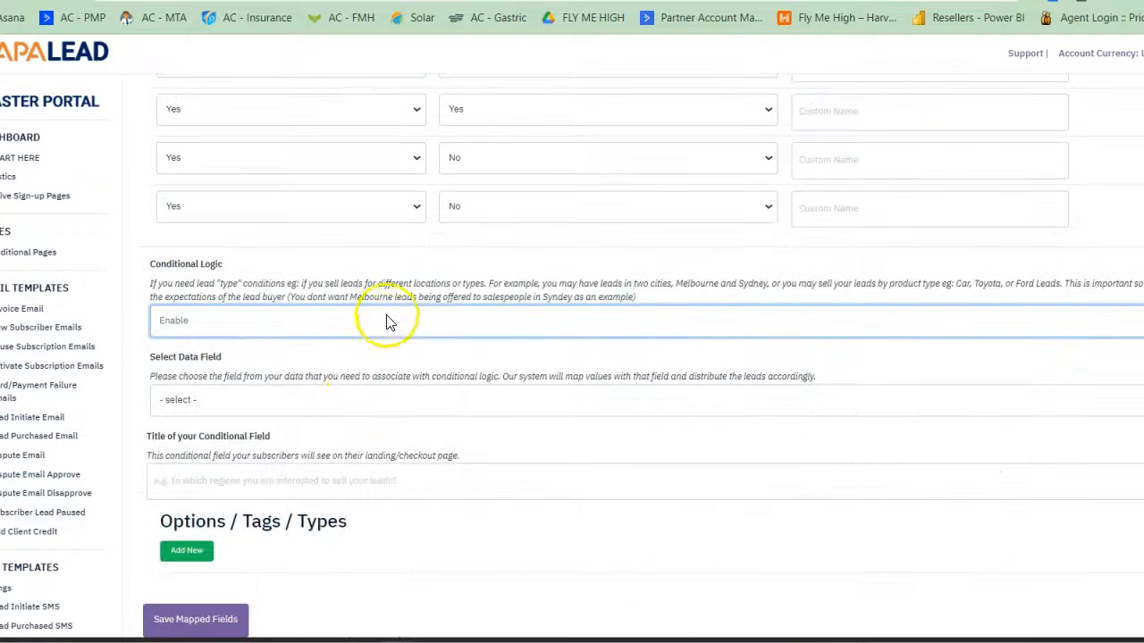
# - Add Red and Blue as conditional logic options for My Great Leads and save the mapped fields
pyautogui.click(335, 403)
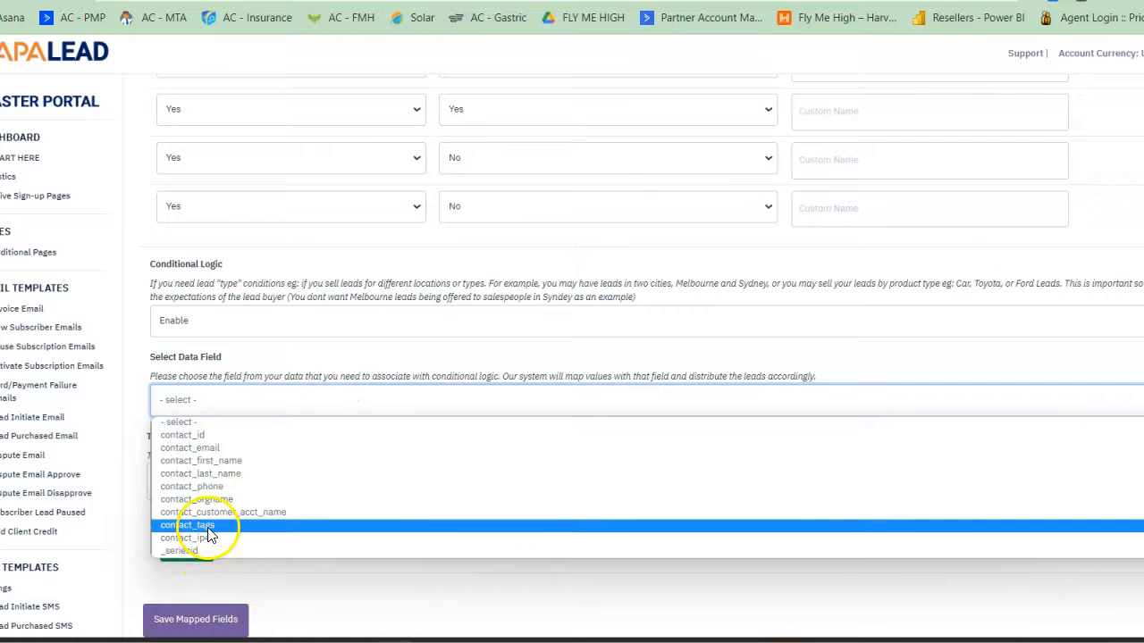
pyautogui.click(286, 236)
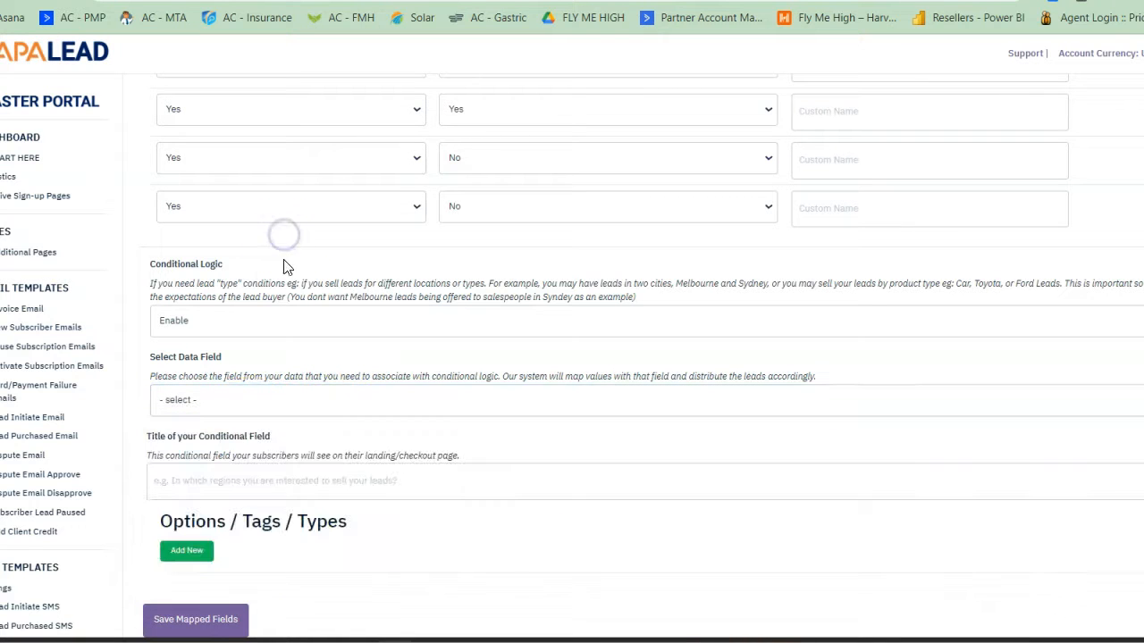
pyautogui.click(191, 552)
pyautogui.scroll(-1, 219, 553)
pyautogui.click(237, 518)
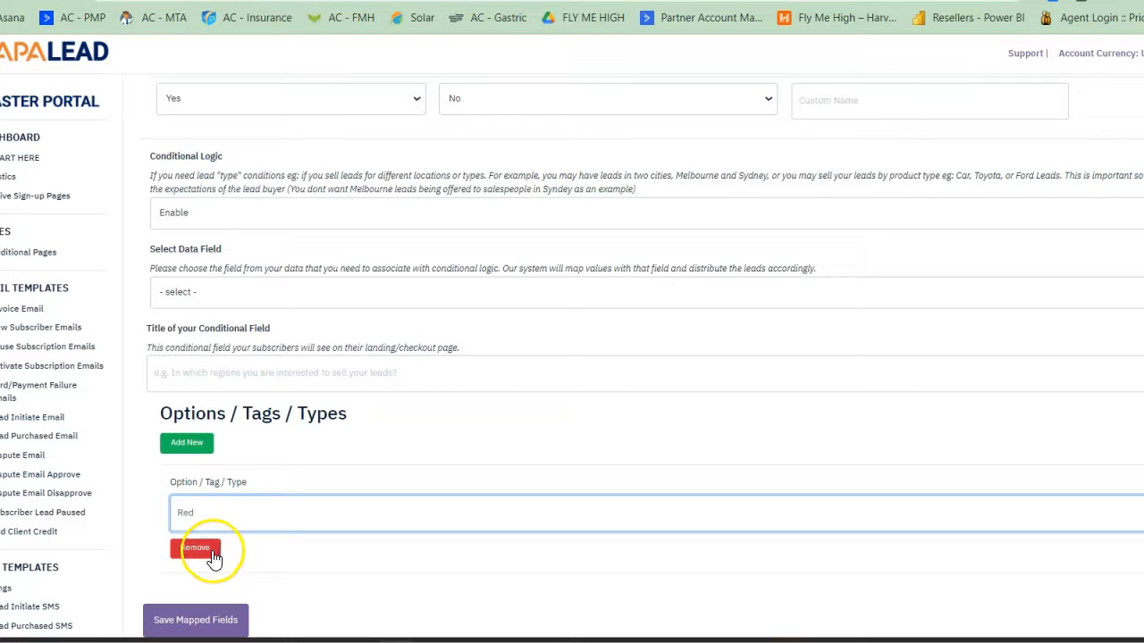
pyautogui.click(186, 442)
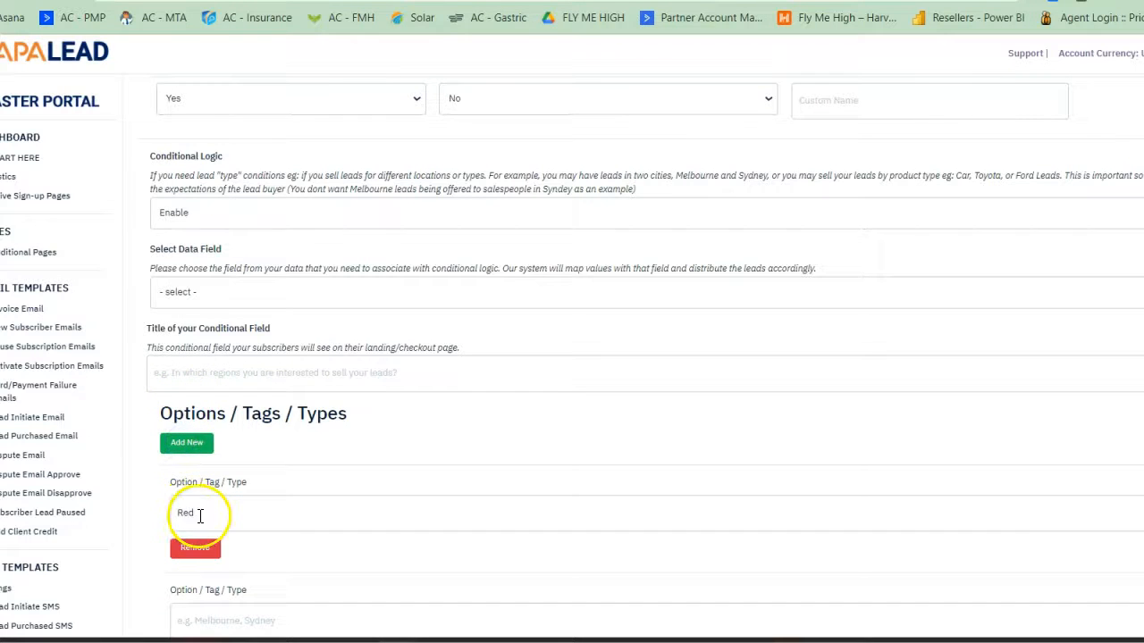
pyautogui.scroll(-1, 205, 617)
pyautogui.click(202, 524)
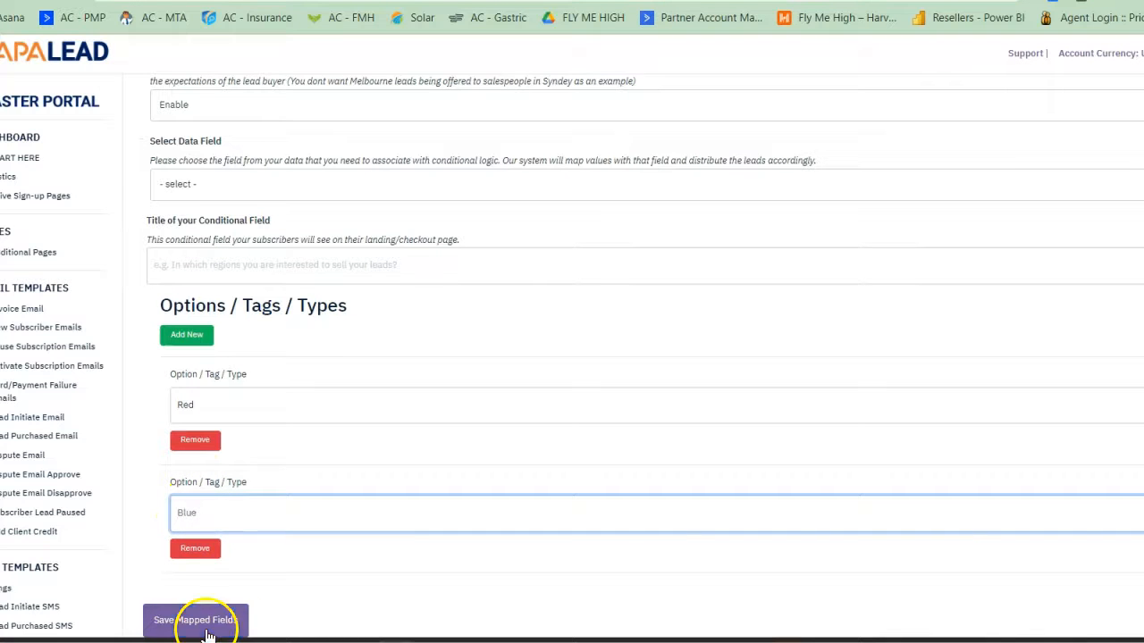
pyautogui.click(179, 626)
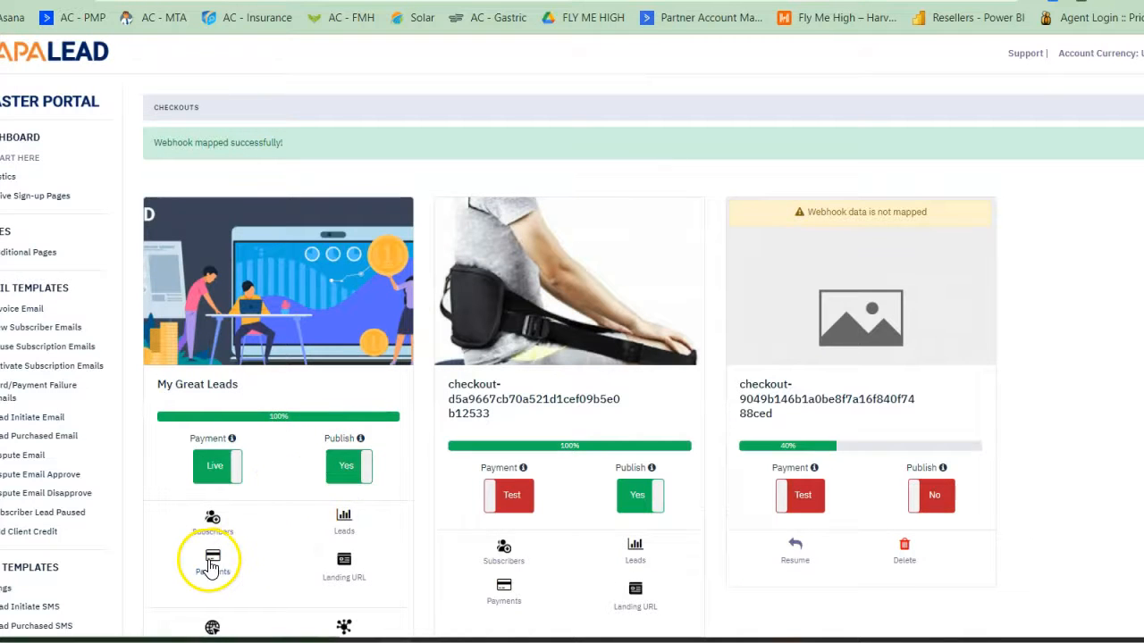
# - Open the landing page of My Great Leads and look over its contact, billing and credit card sections
pyautogui.click(344, 561)
pyautogui.click(799, 89)
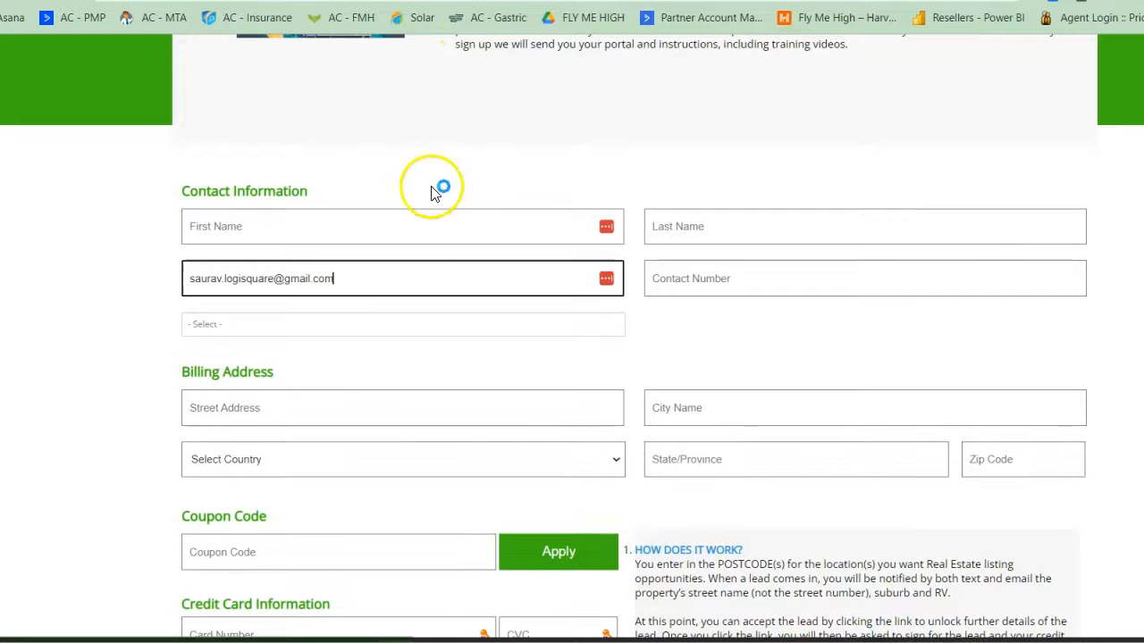
pyautogui.scroll(-2, 416, 235)
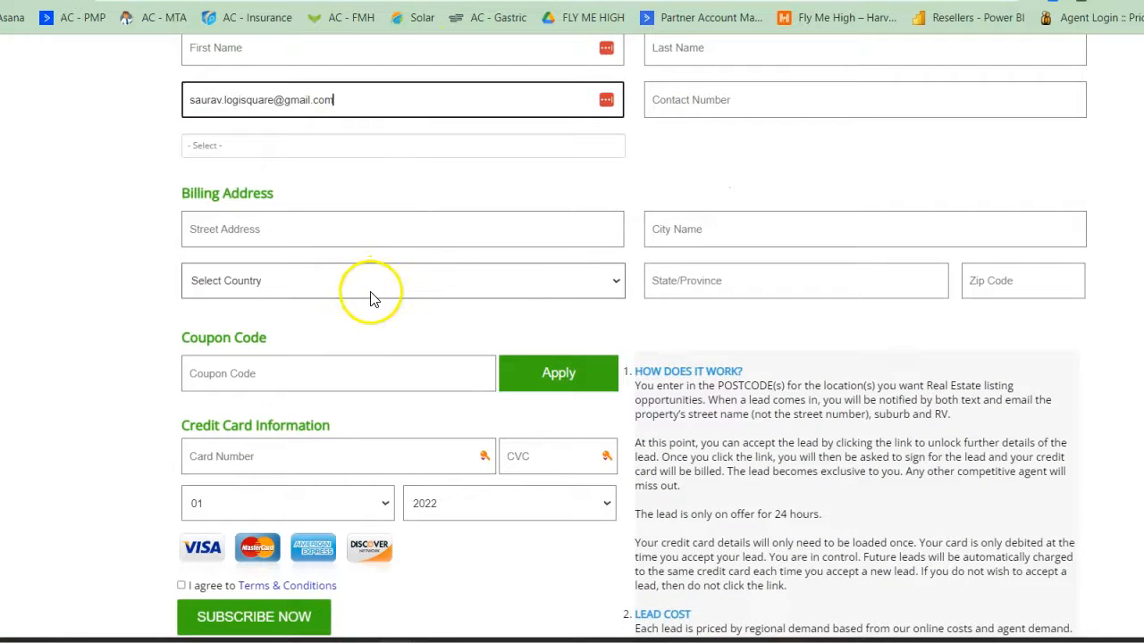
pyautogui.scroll(2, 370, 299)
pyautogui.scroll(-1, 661, 335)
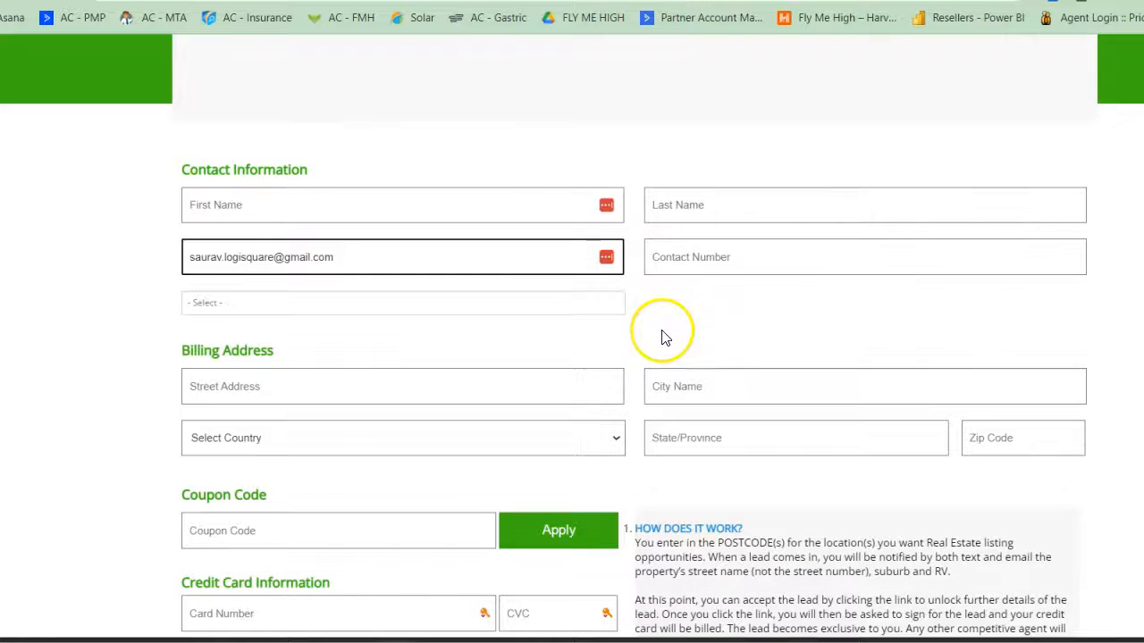
pyautogui.scroll(-1, 370, 320)
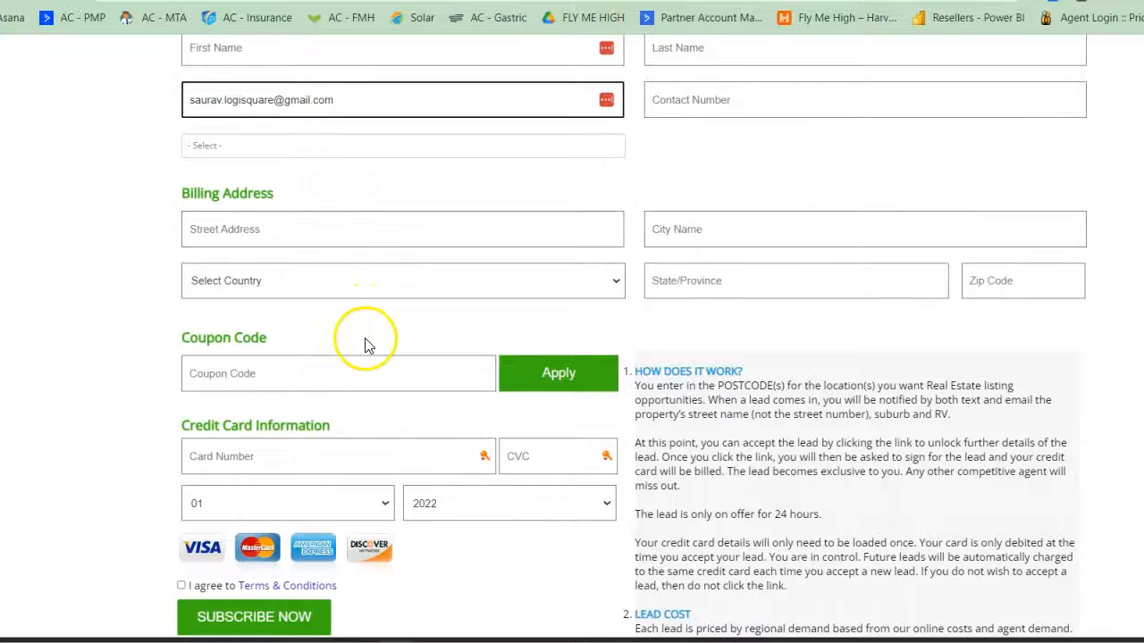
# - Select Red and Blue in the landing page's conditional field under Contact Information, and remove Blue again
pyautogui.click(254, 142)
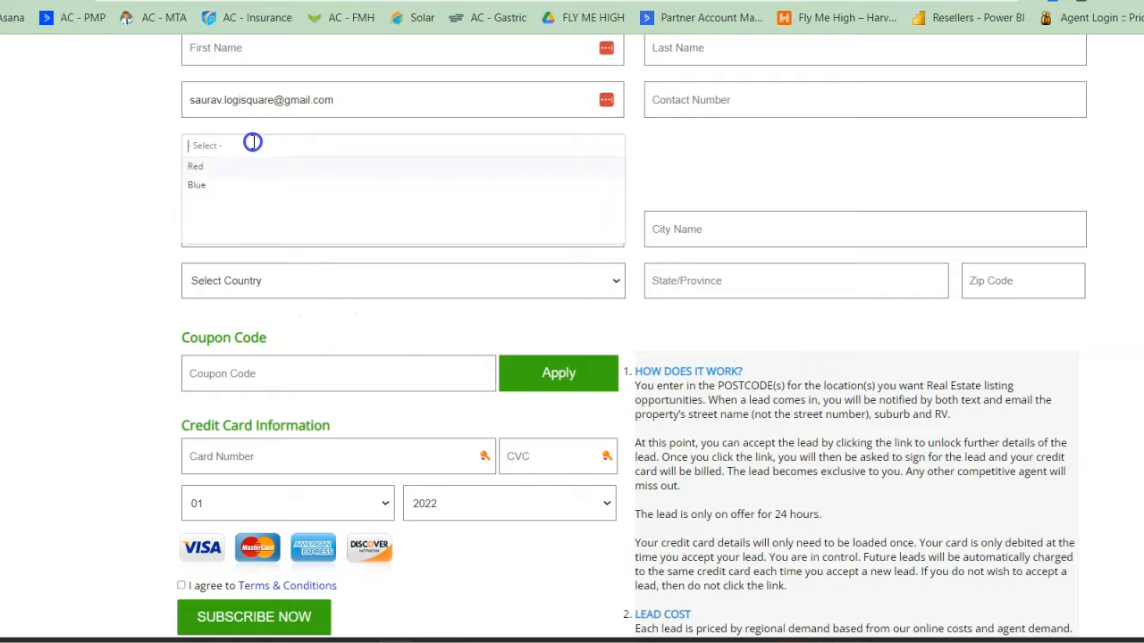
pyautogui.click(196, 172)
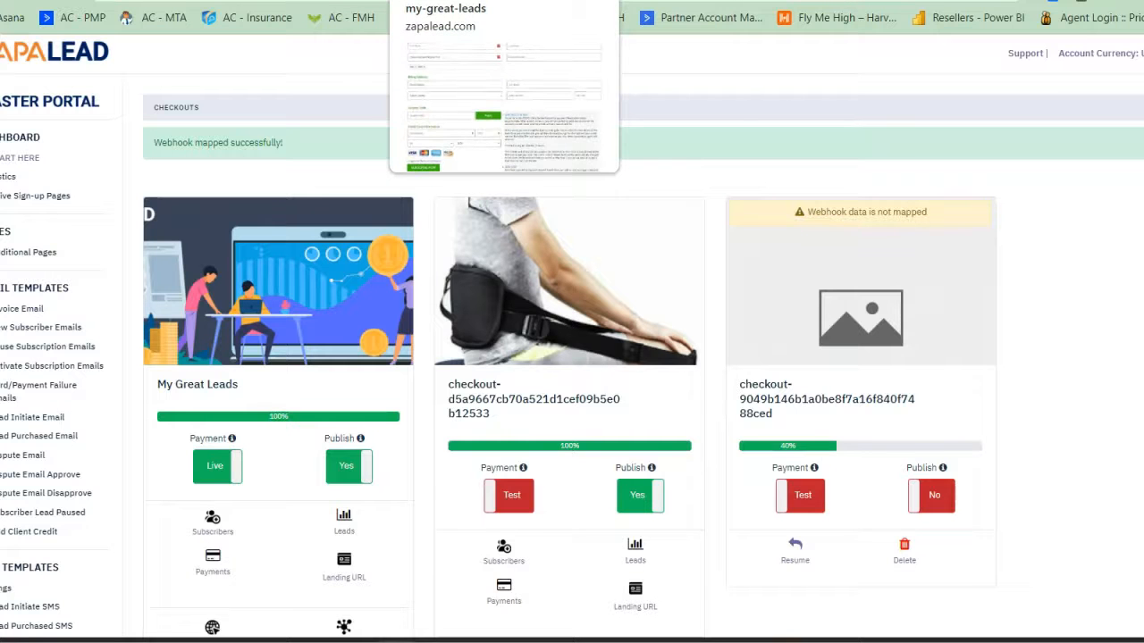
pyautogui.click(465, 1)
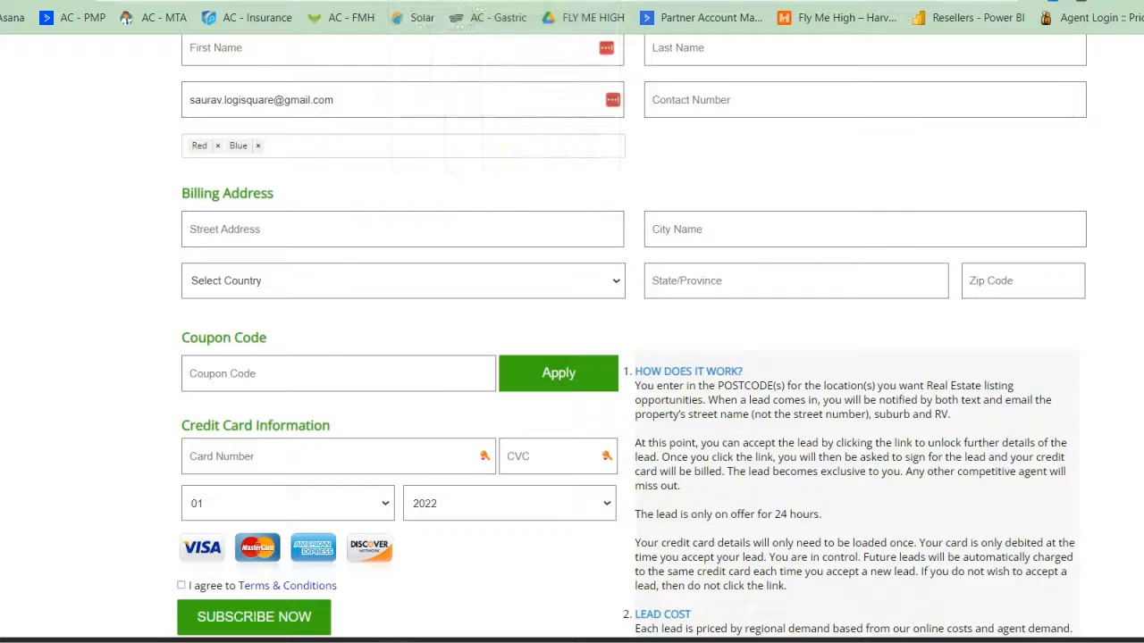
pyautogui.click(257, 146)
pyautogui.click(48, 209)
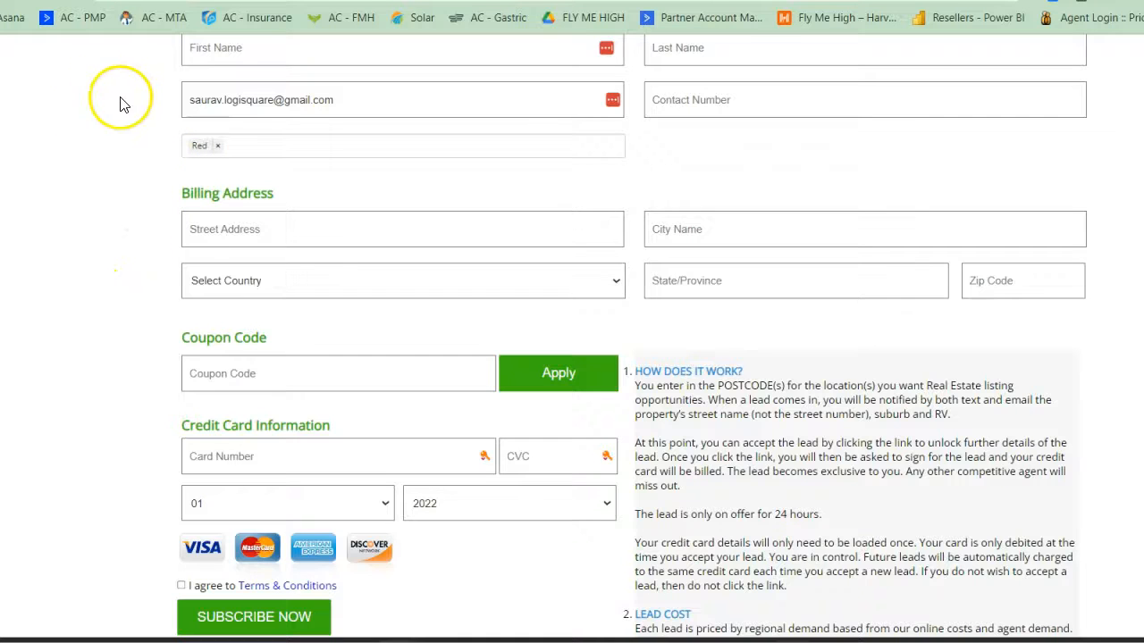
pyautogui.scroll(4, 181, 246)
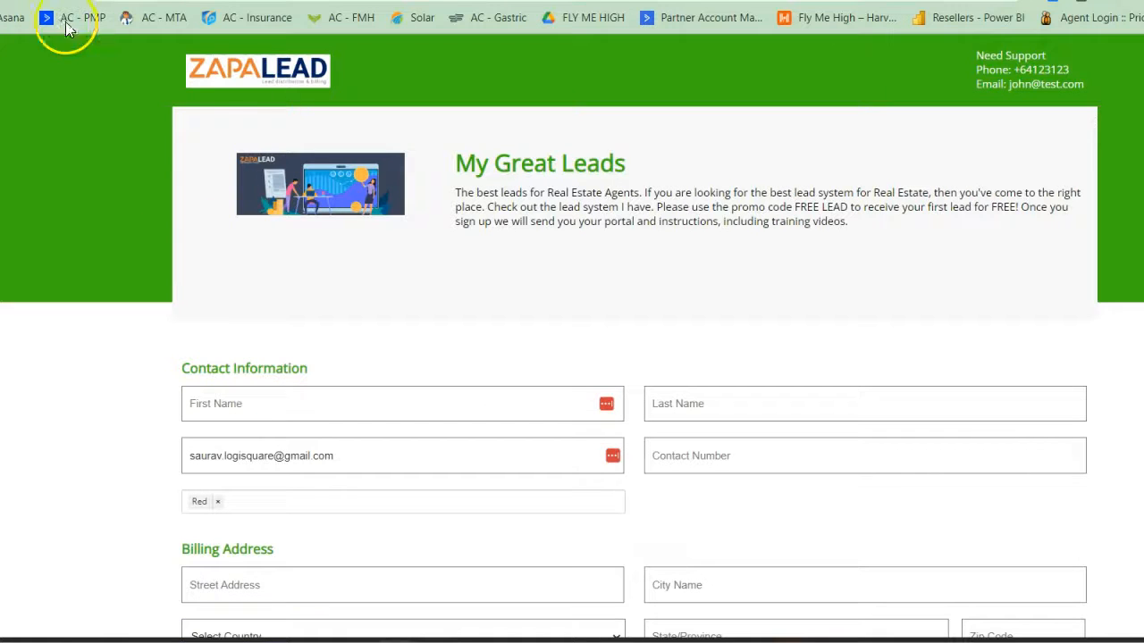